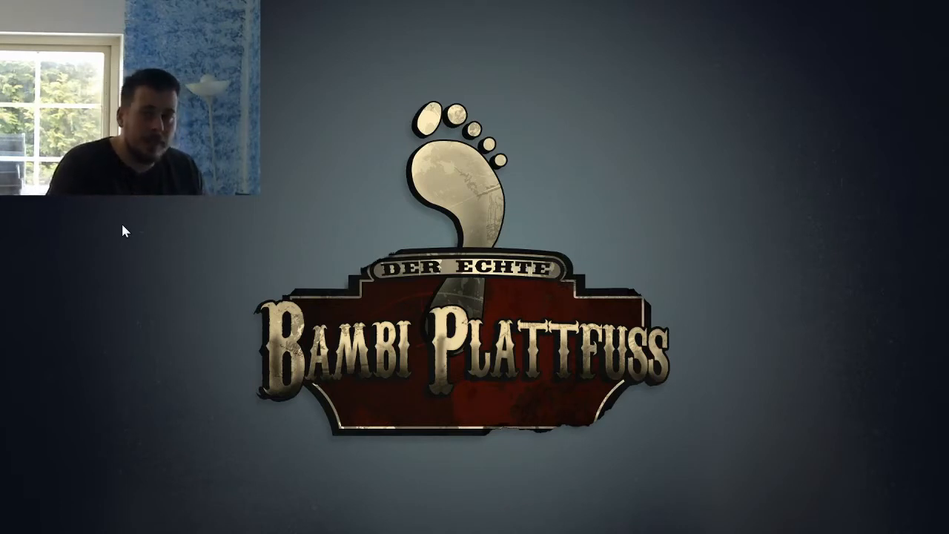
pyautogui.rightClick(407, 212)
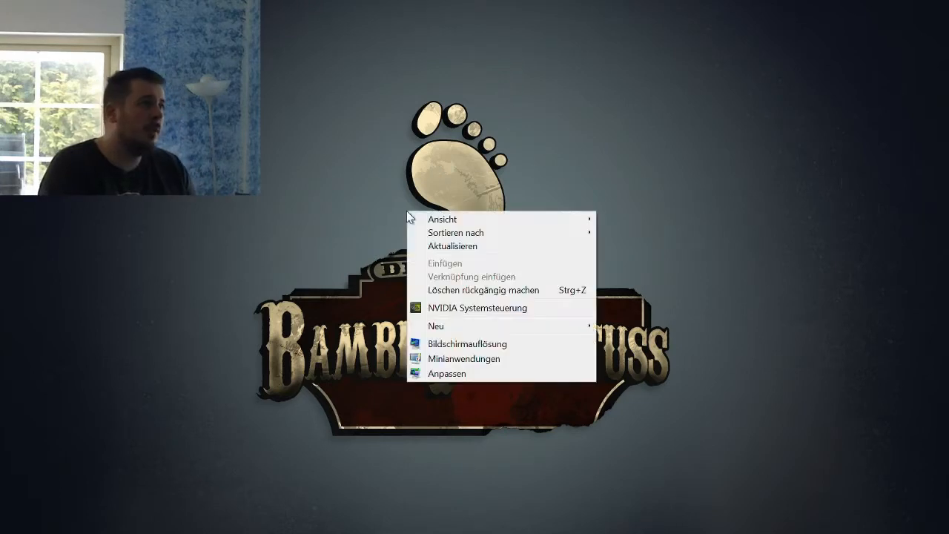
pyautogui.click(458, 375)
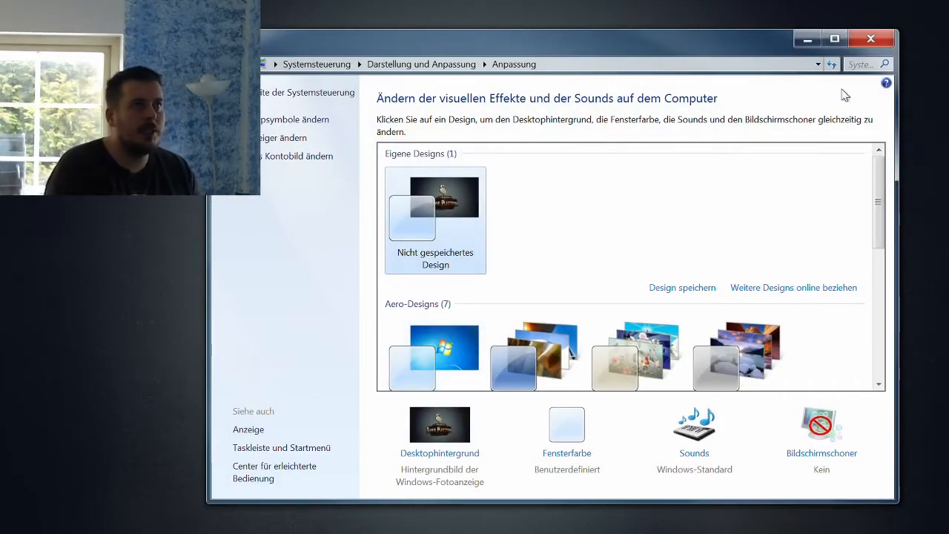
pyautogui.click(867, 39)
# Step: Examine the monitor arrangement and resolution in the Windows screen resolution settings, leaving them as they are
pyautogui.rightClick(656, 161)
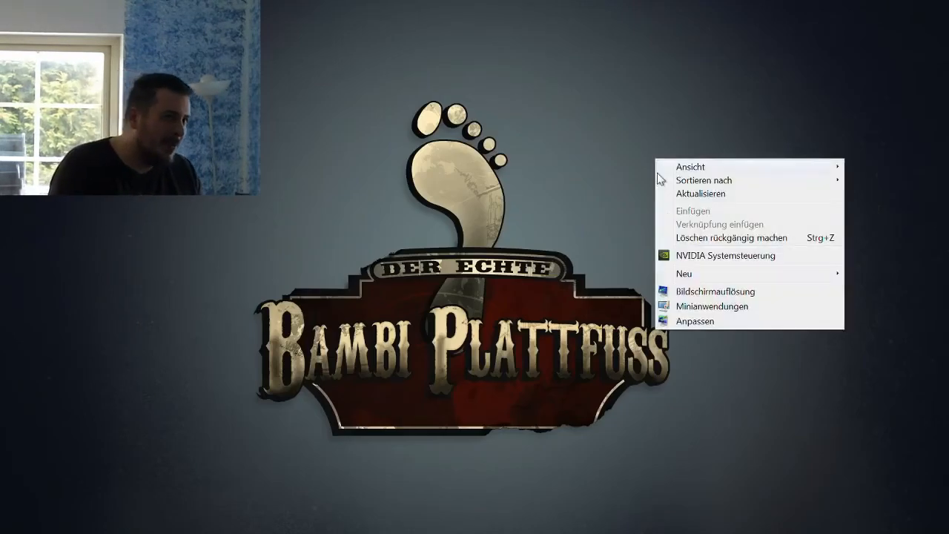
pyautogui.click(692, 293)
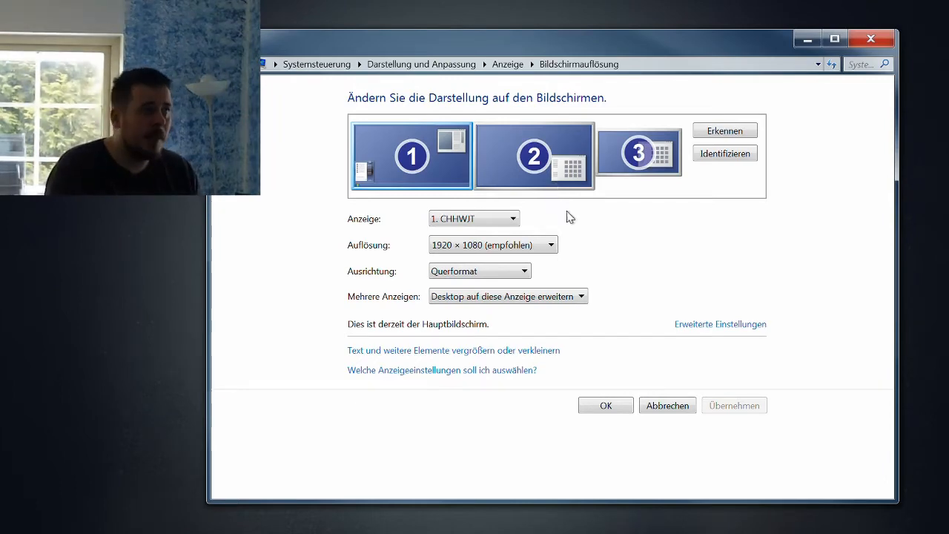
pyautogui.click(656, 406)
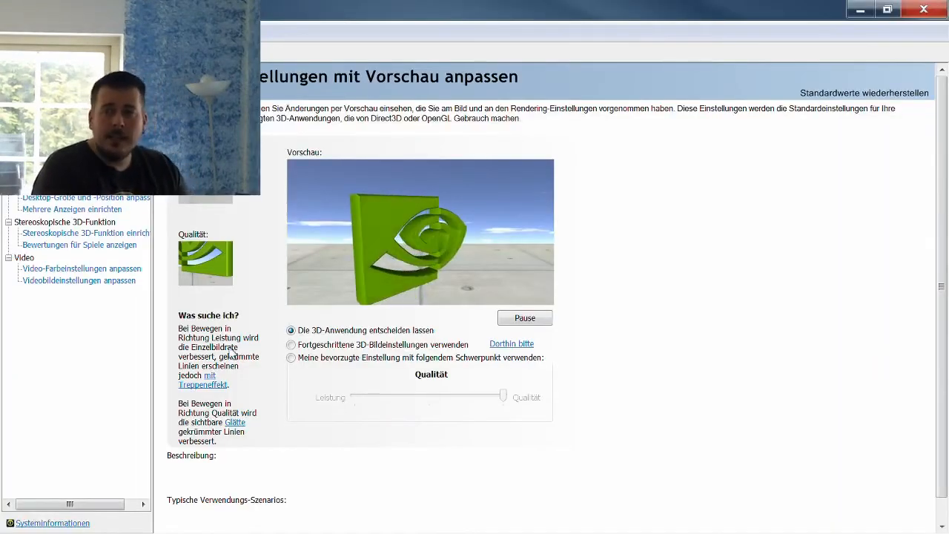
# Step: Look through the NVIDIA control panel's 3D preview, resolution, stereoscopic 3D and multiple display settings, and close it
pyautogui.moveTo(300, 333)
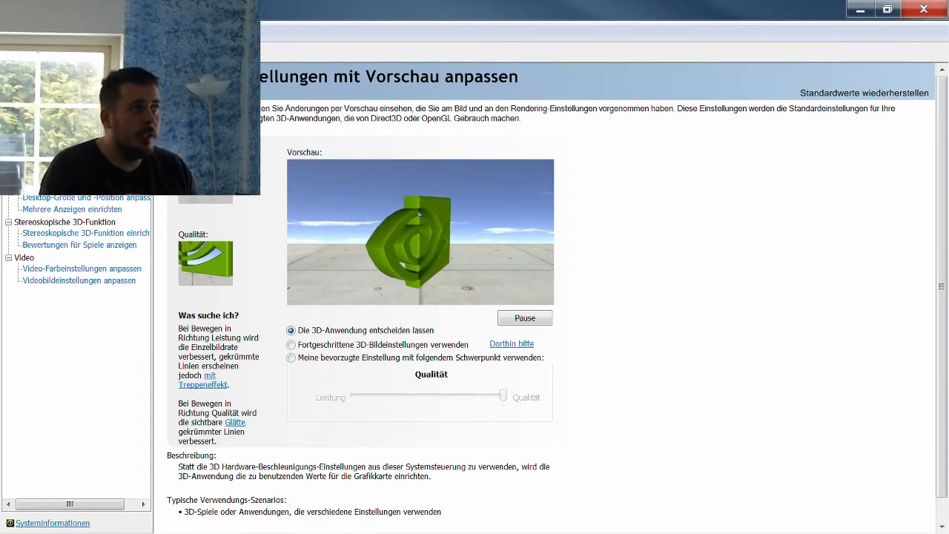
pyautogui.click(56, 139)
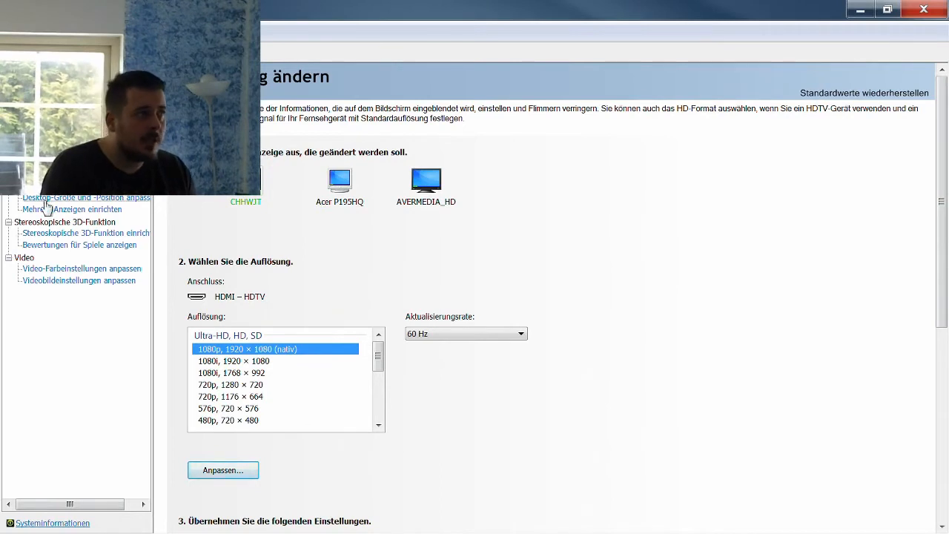
pyautogui.click(43, 235)
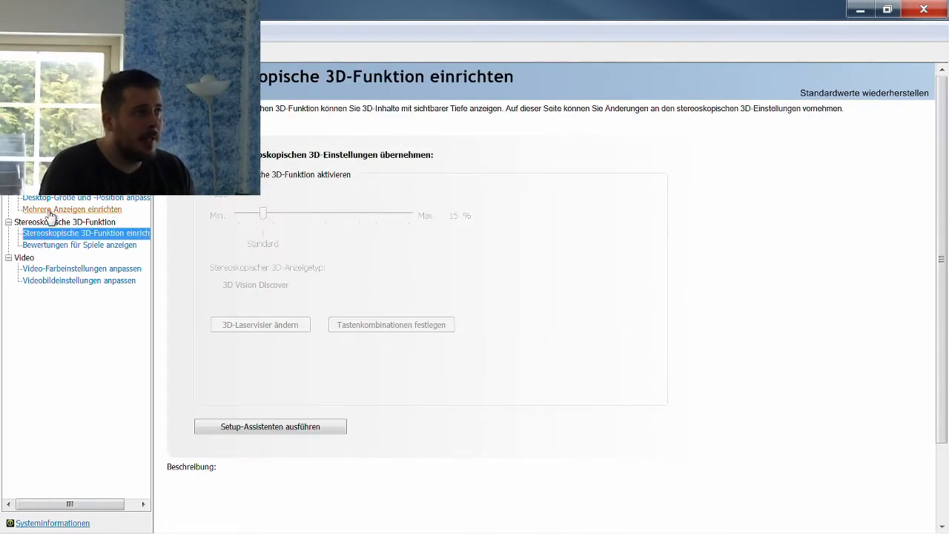
pyautogui.click(72, 210)
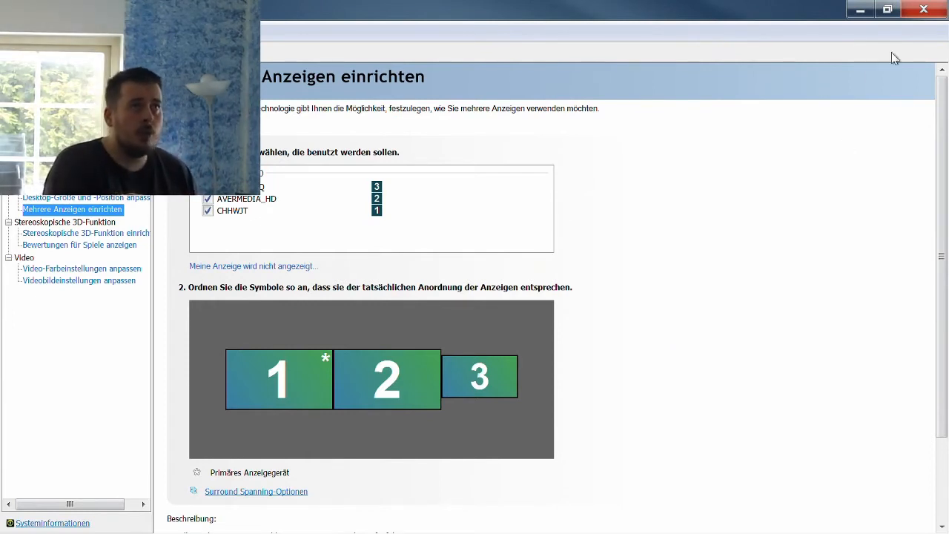
pyautogui.click(932, 10)
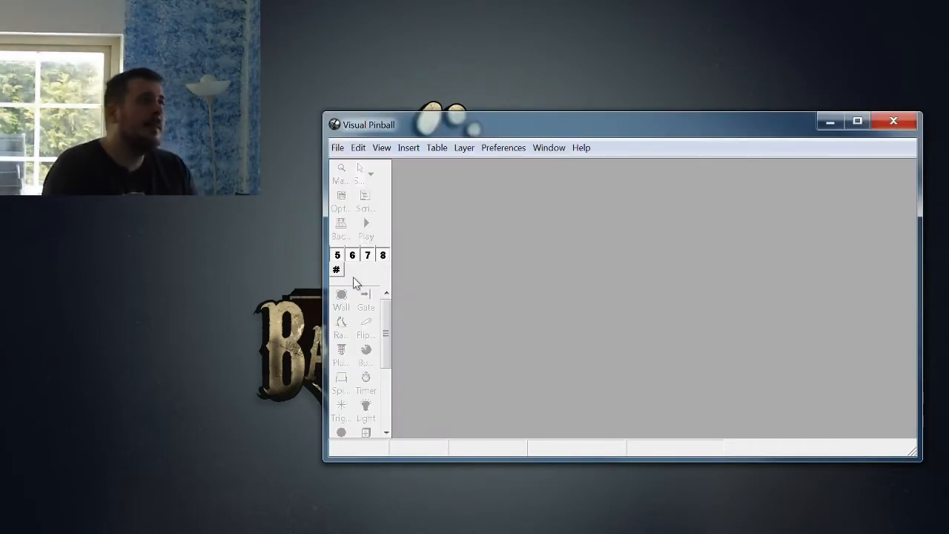
# Step: In Visual Pinball, examine the sound effects, music and output device settings in the audio options
pyautogui.moveTo(544, 132); pyautogui.dragTo(526, 129)
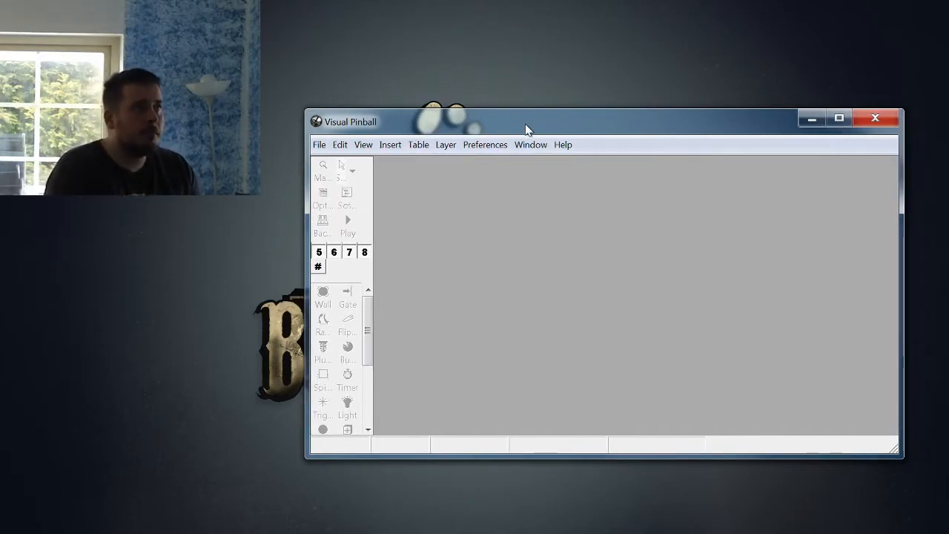
pyautogui.click(494, 146)
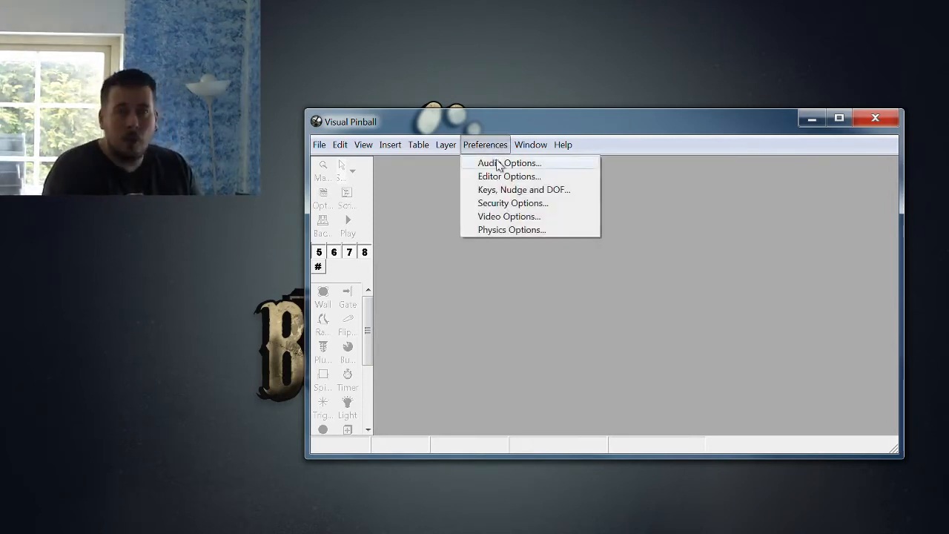
pyautogui.click(499, 163)
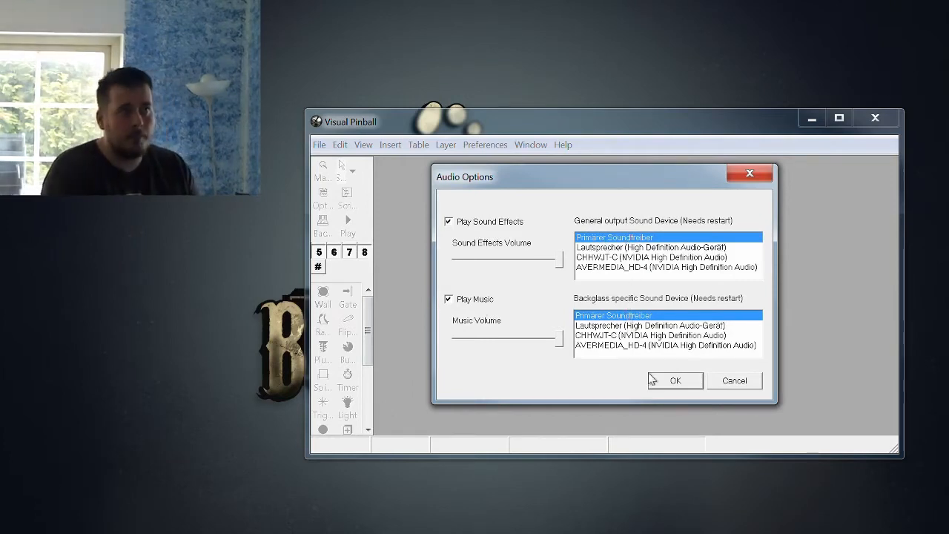
pyautogui.click(696, 382)
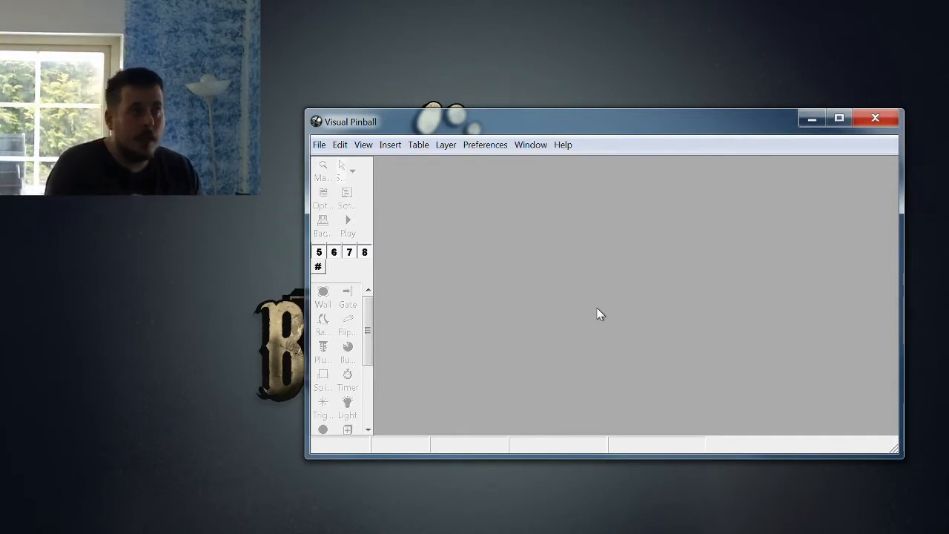
# Step: Examine the button assignments, nudge and plunger axes, and DOF controller options in the Keys, Nudge and DOF settings
pyautogui.click(474, 146)
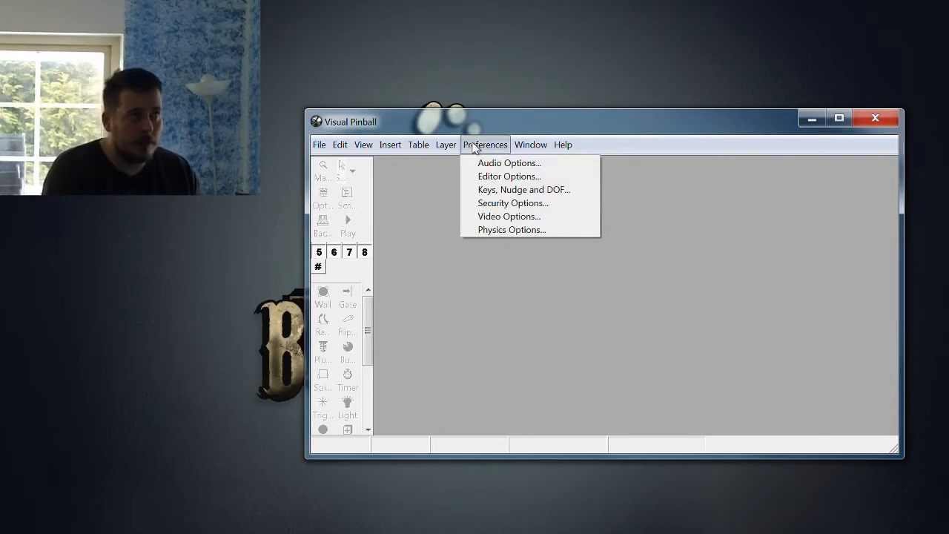
pyautogui.click(503, 190)
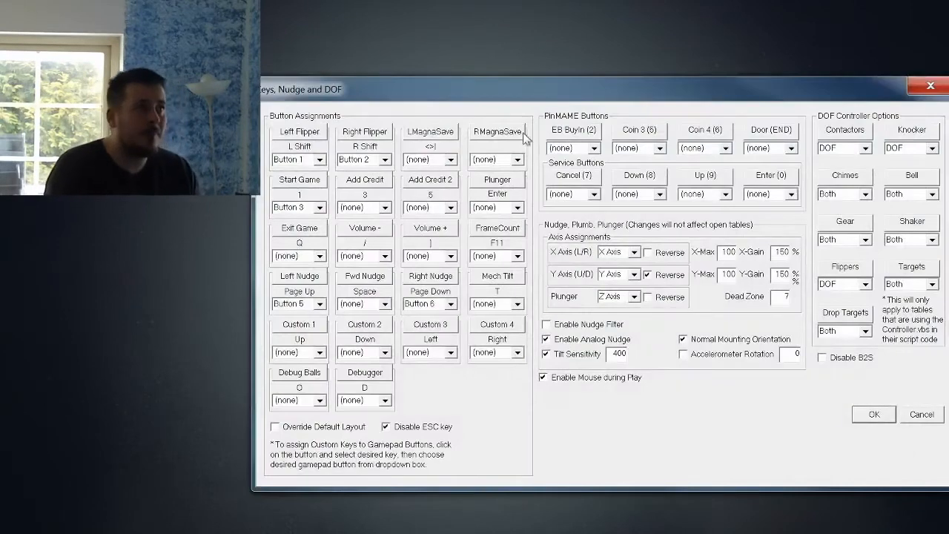
pyautogui.moveTo(564, 87); pyautogui.dragTo(532, 90)
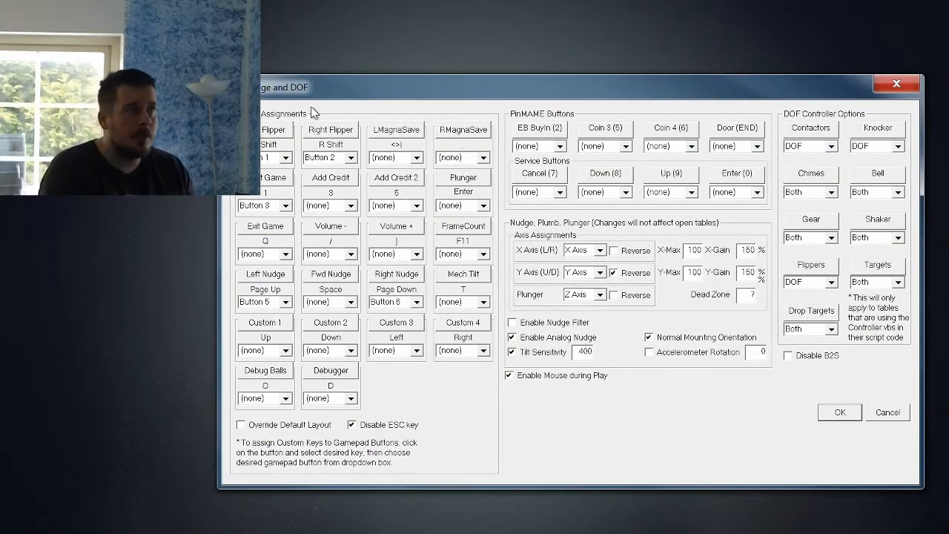
pyautogui.moveTo(360, 100); pyautogui.dragTo(391, 97)
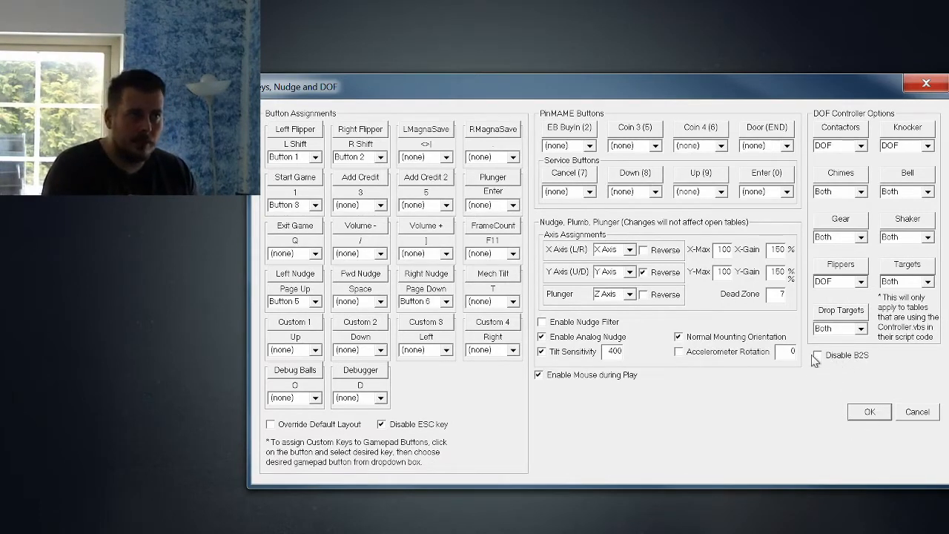
pyautogui.click(866, 413)
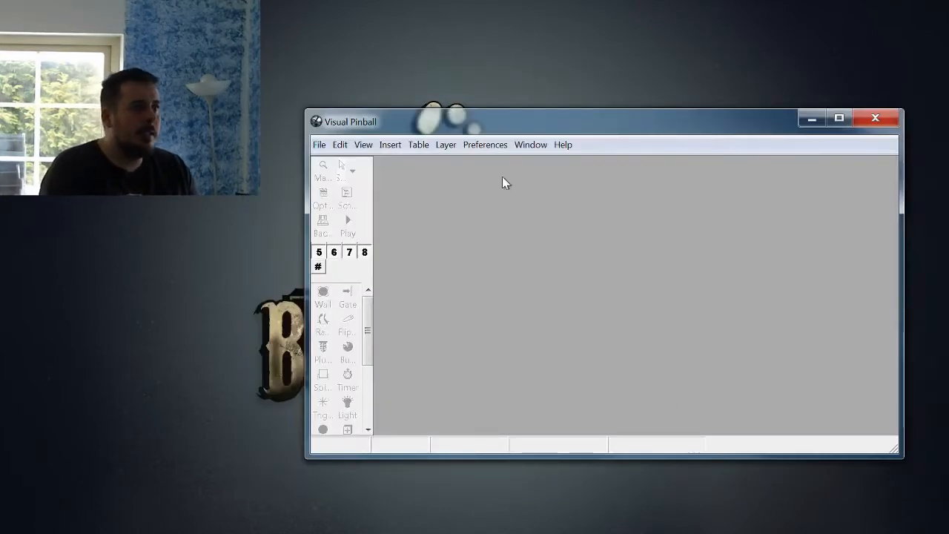
# Step: Set the FXAA post-processed anti-aliasing to Quality in the video options, apply it and close Visual Pinball
pyautogui.click(487, 144)
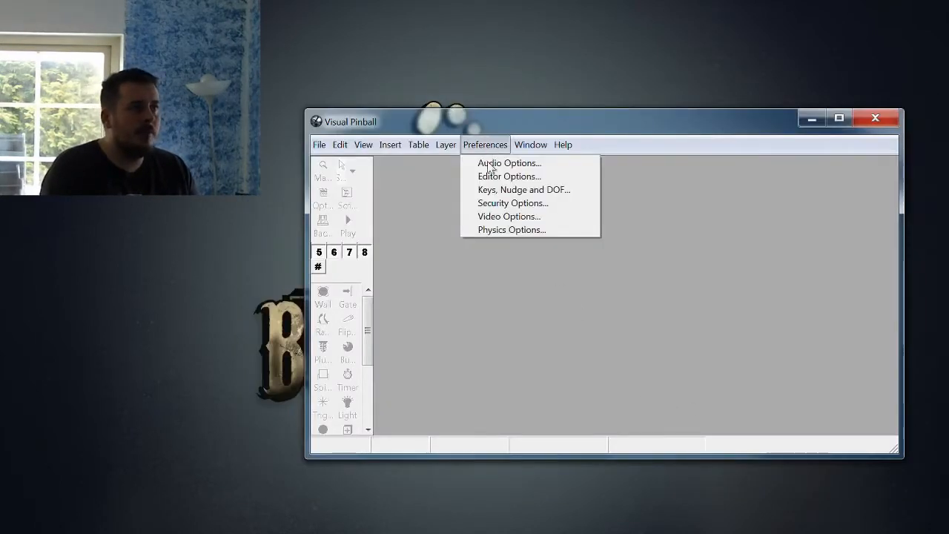
pyautogui.click(489, 218)
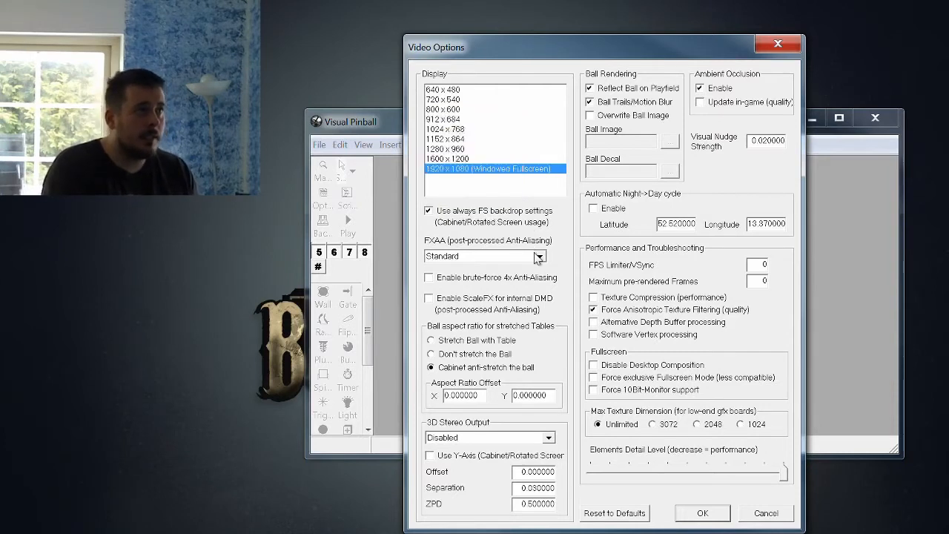
pyautogui.click(519, 256)
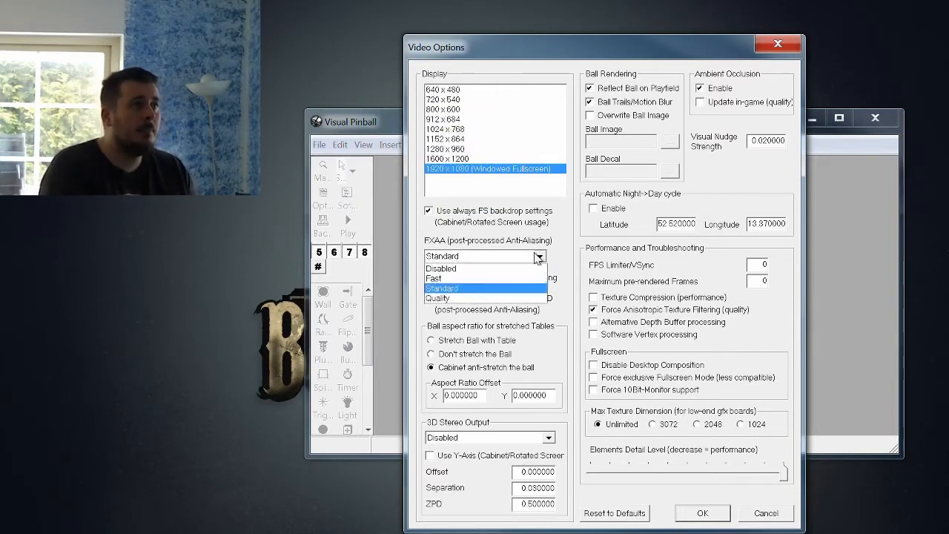
pyautogui.click(491, 297)
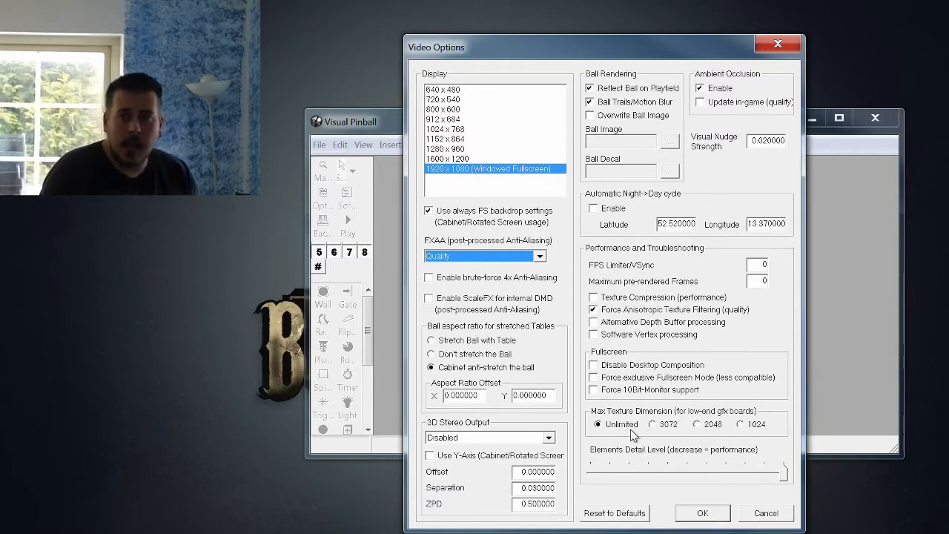
pyautogui.click(702, 513)
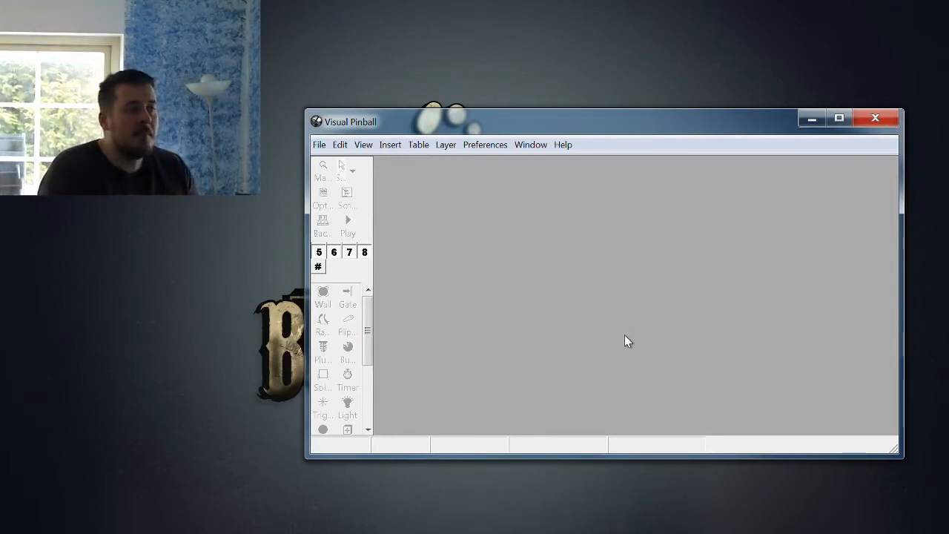
pyautogui.click(875, 118)
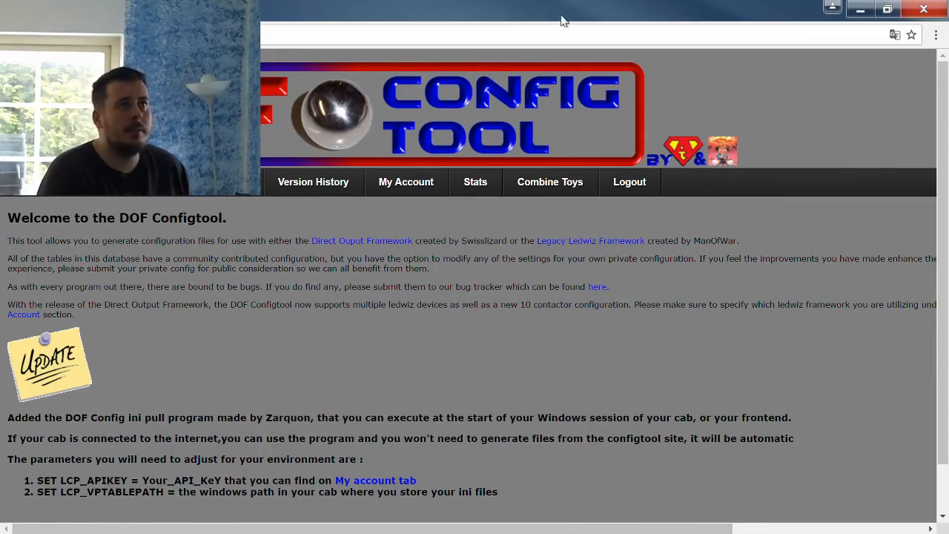
# Step: Switch the browser showing the DOF Configtool from maximized to a freely placed window and enlarge it
pyautogui.click(882, 20)
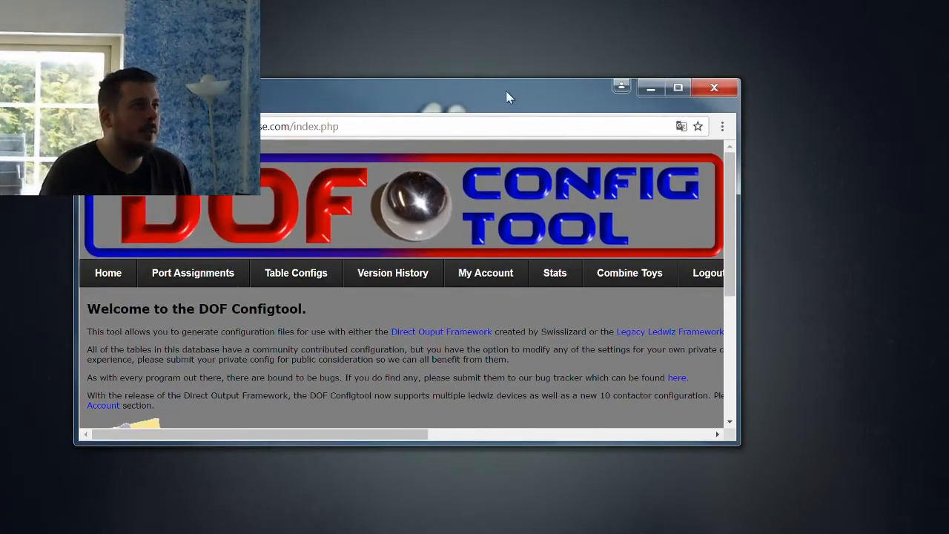
pyautogui.moveTo(505, 90); pyautogui.dragTo(694, 24)
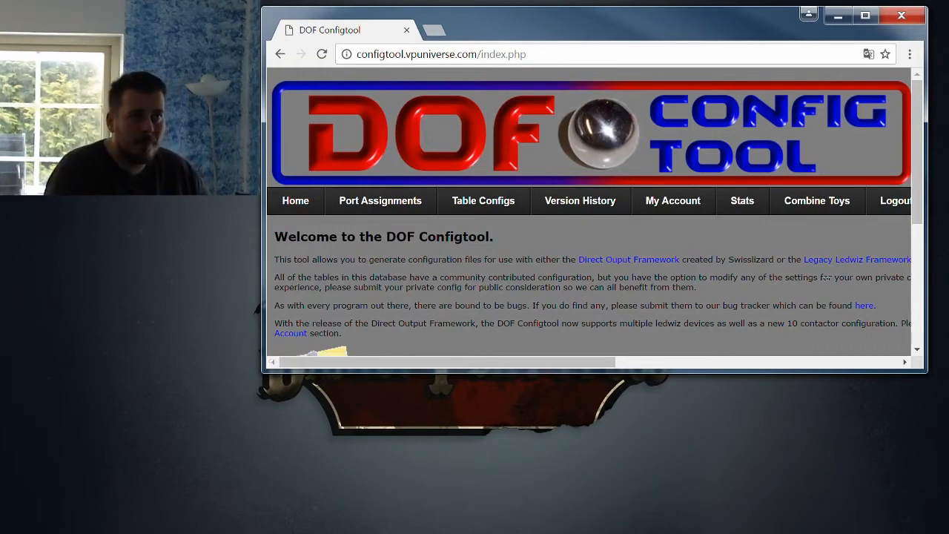
pyautogui.moveTo(924, 370); pyautogui.dragTo(941, 529)
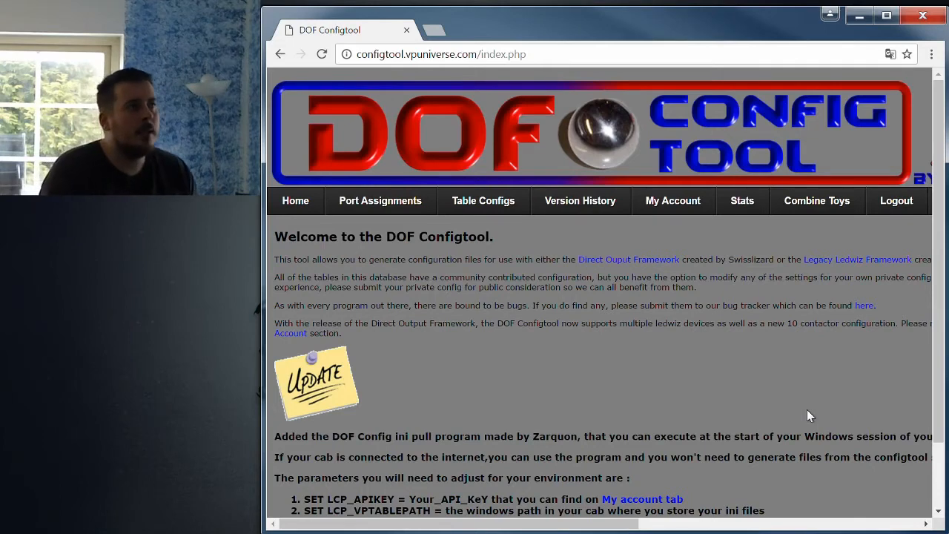
# Step: Examine the Ledwiz 1 port assignments and the bumper toys grouped in each combo under Toy Combo Management
pyautogui.click(392, 210)
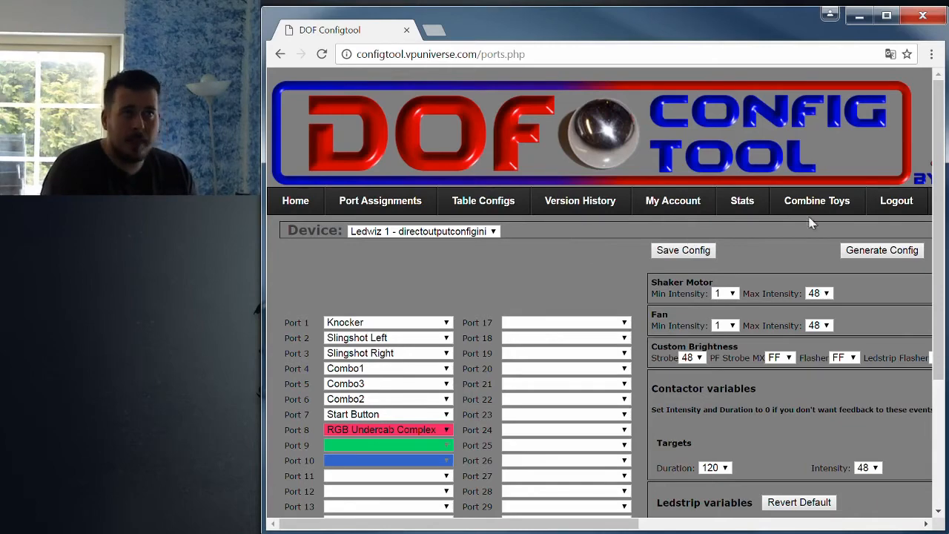
pyautogui.moveTo(943, 210); pyautogui.dragTo(943, 286)
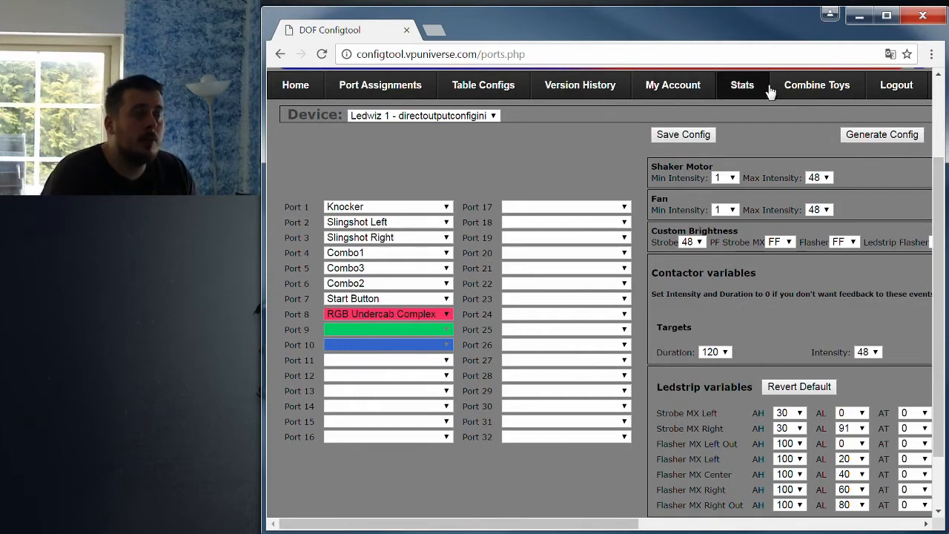
pyautogui.click(813, 89)
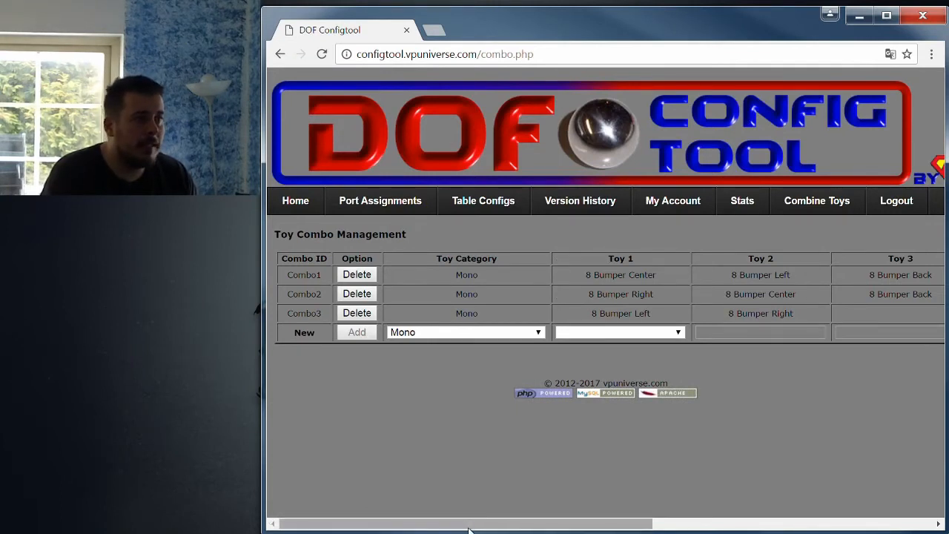
pyautogui.moveTo(472, 528)
pyautogui.mouseDown()
pyautogui.moveTo(509, 527)
pyautogui.moveTo(470, 526)
pyautogui.mouseUp()
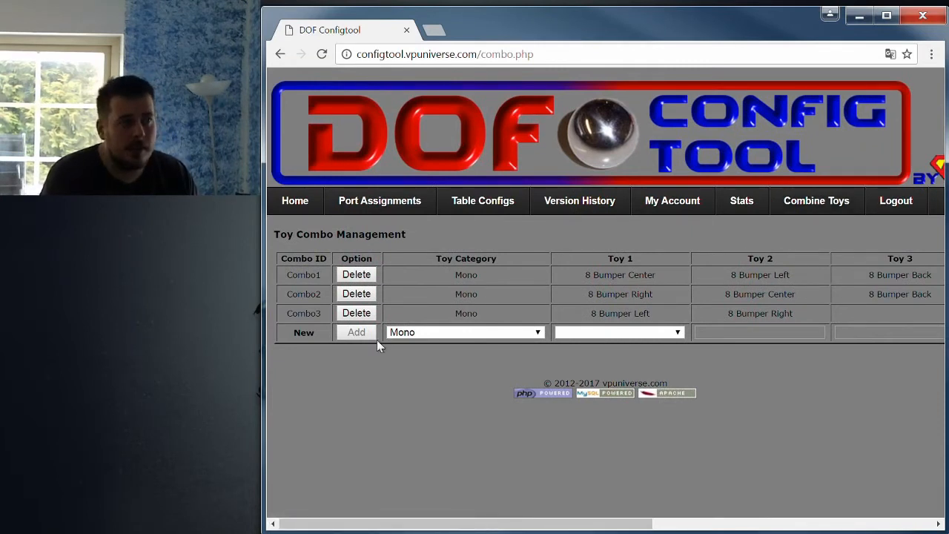
pyautogui.moveTo(387, 525); pyautogui.dragTo(508, 507)
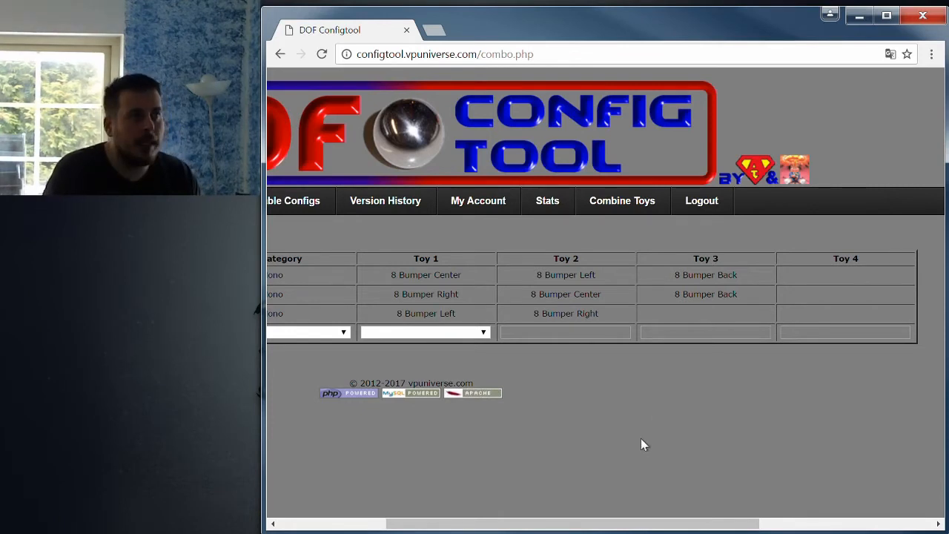
pyautogui.moveTo(583, 523); pyautogui.dragTo(489, 524)
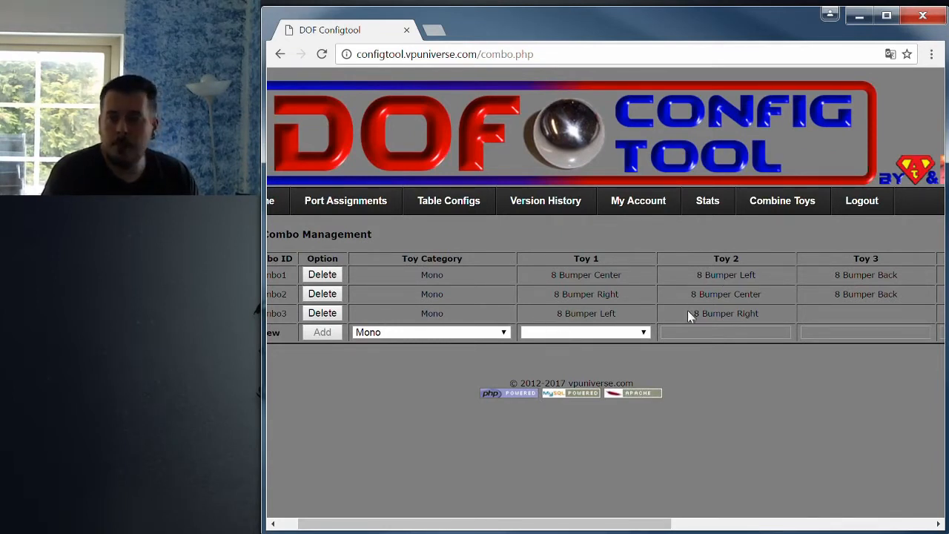
pyautogui.moveTo(593, 522); pyautogui.dragTo(504, 525)
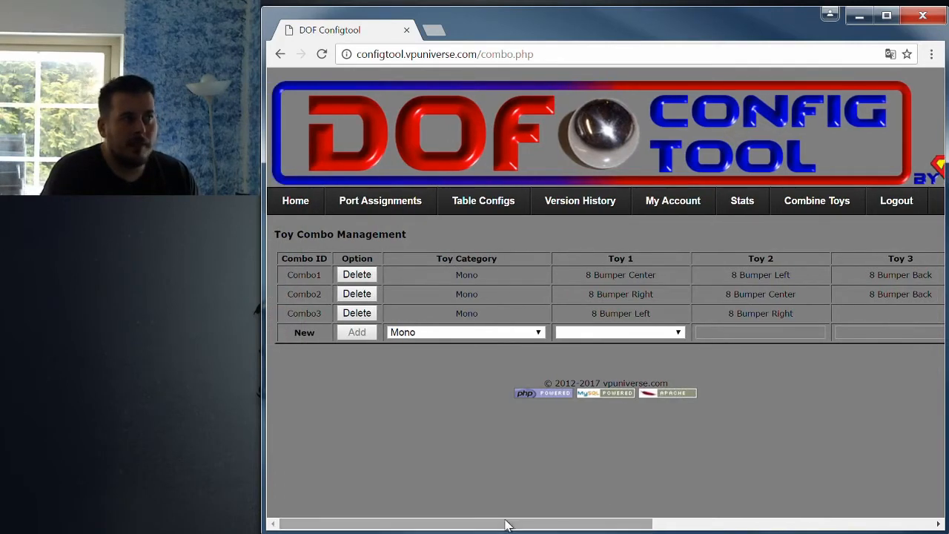
# Step: Examine the Ledwiz 1 port assignments with the shaker, fan, brightness, contactor and ledstrip settings, and close the DOF Configtool
pyautogui.click(387, 210)
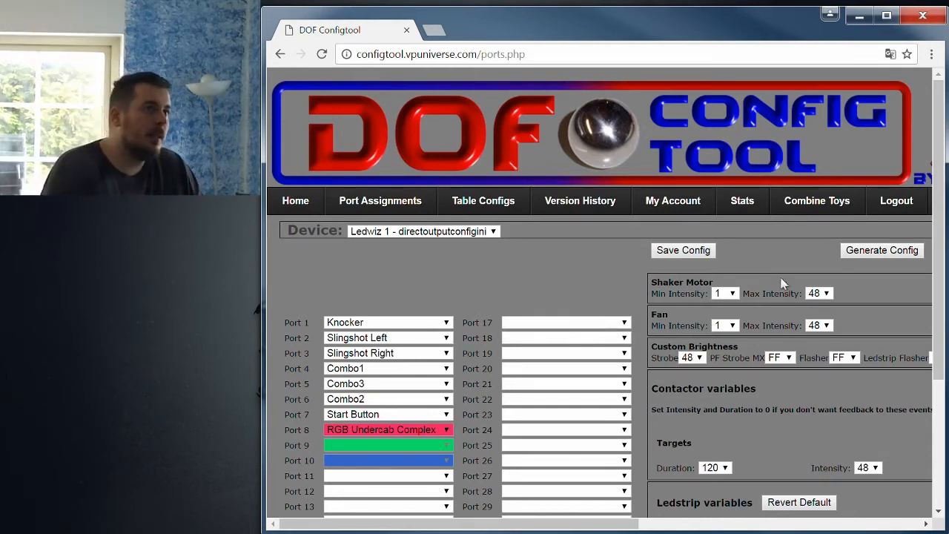
pyautogui.scroll(-2, 926, 319)
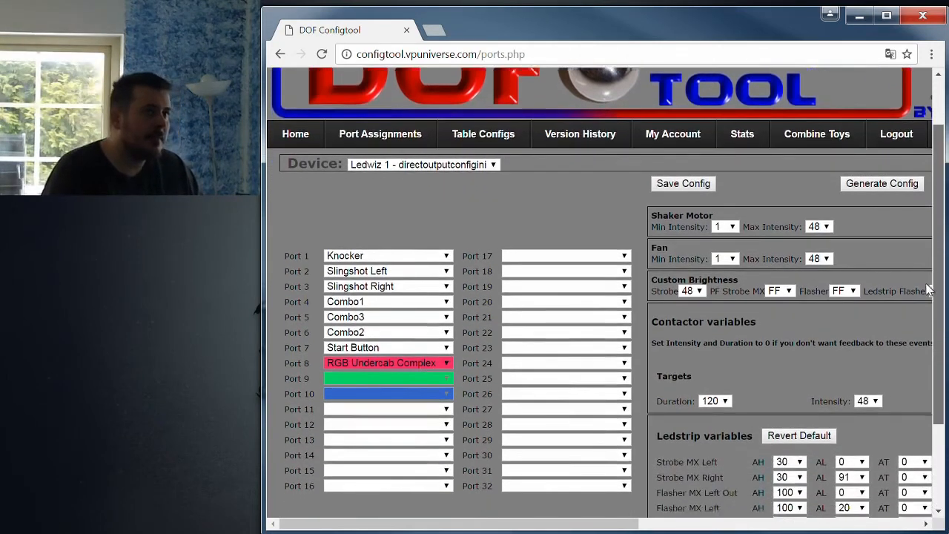
pyautogui.scroll(-1, 927, 323)
pyautogui.scroll(3, 934, 318)
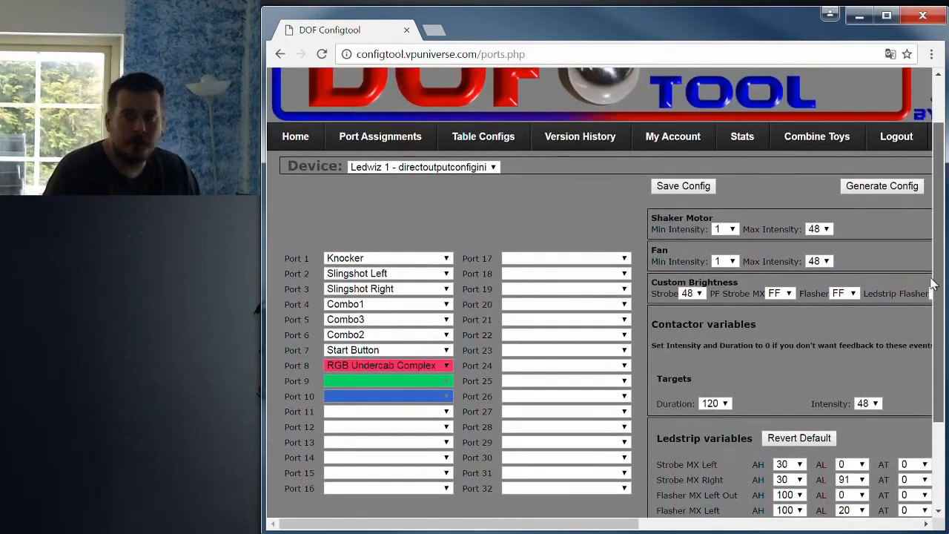
pyautogui.scroll(1, 936, 266)
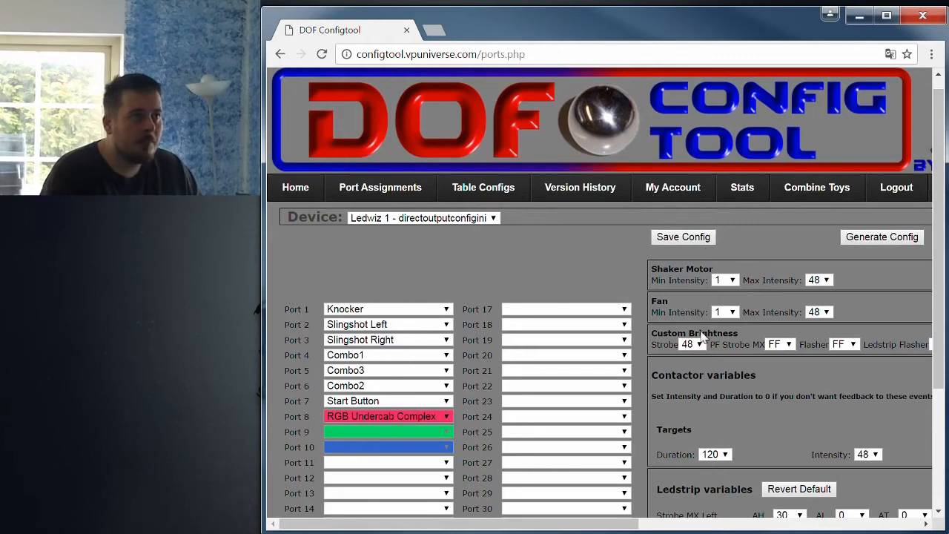
pyautogui.moveTo(615, 523); pyautogui.dragTo(693, 523)
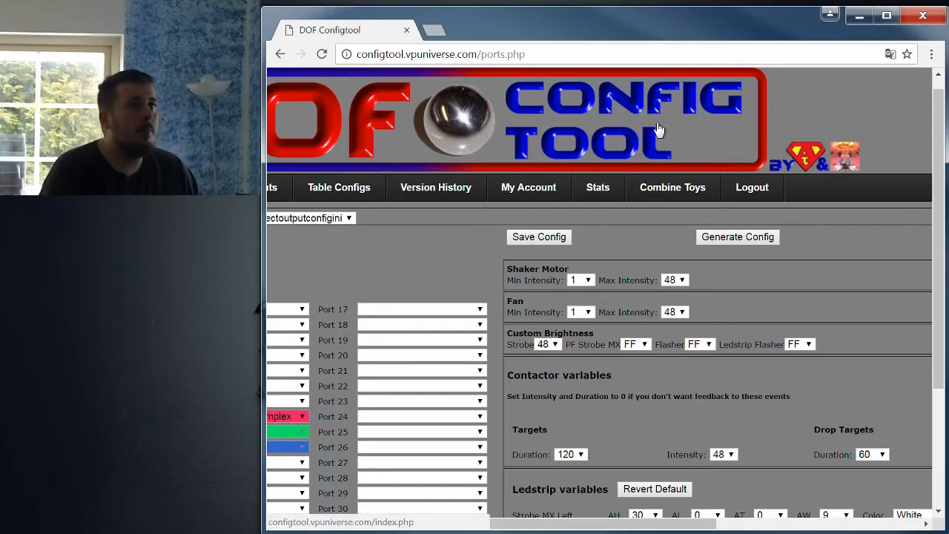
pyautogui.click(922, 15)
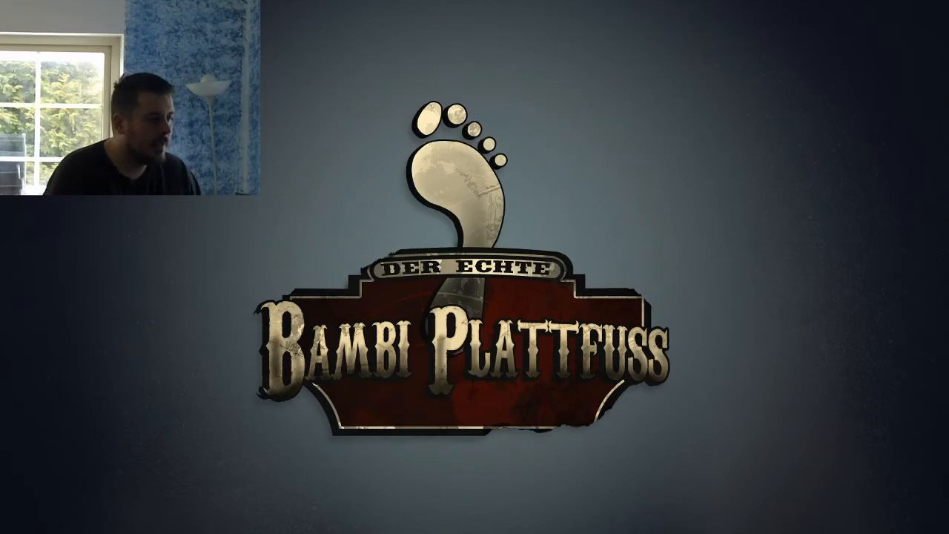
# Step: Open the config folder inside DirectOutput on drive C: and view the configuration files there
pyautogui.press('super+e')
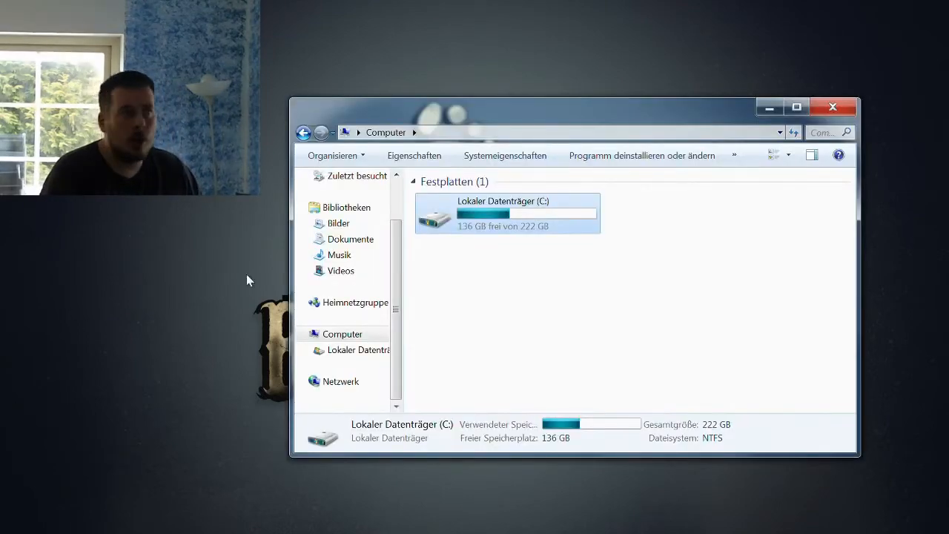
pyautogui.doubleClick(483, 233)
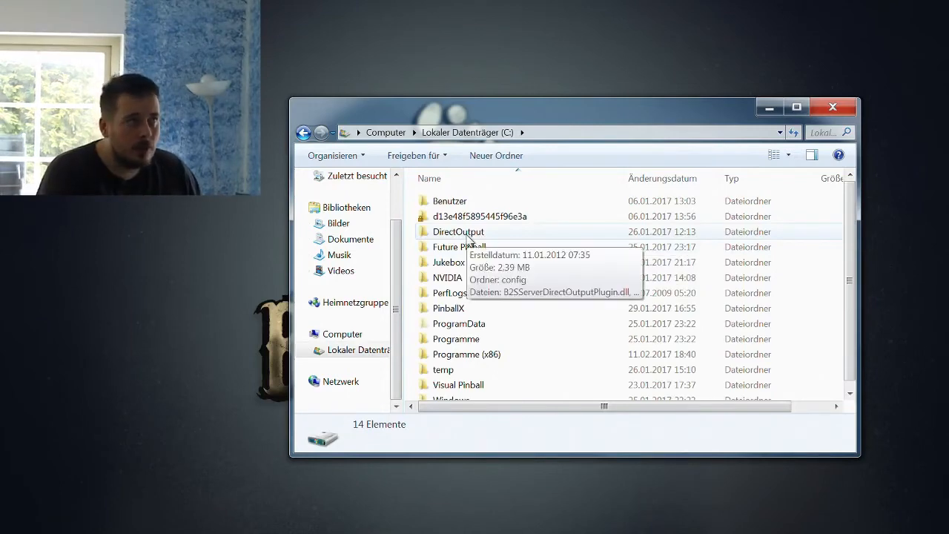
pyautogui.doubleClick(468, 236)
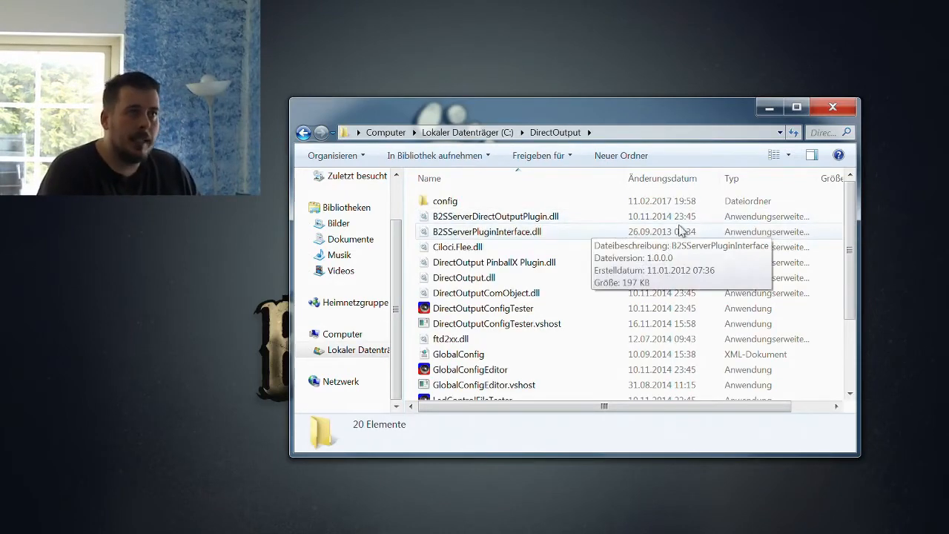
pyautogui.moveTo(852, 208)
pyautogui.mouseDown()
pyautogui.moveTo(853, 292)
pyautogui.moveTo(854, 203)
pyautogui.mouseUp()
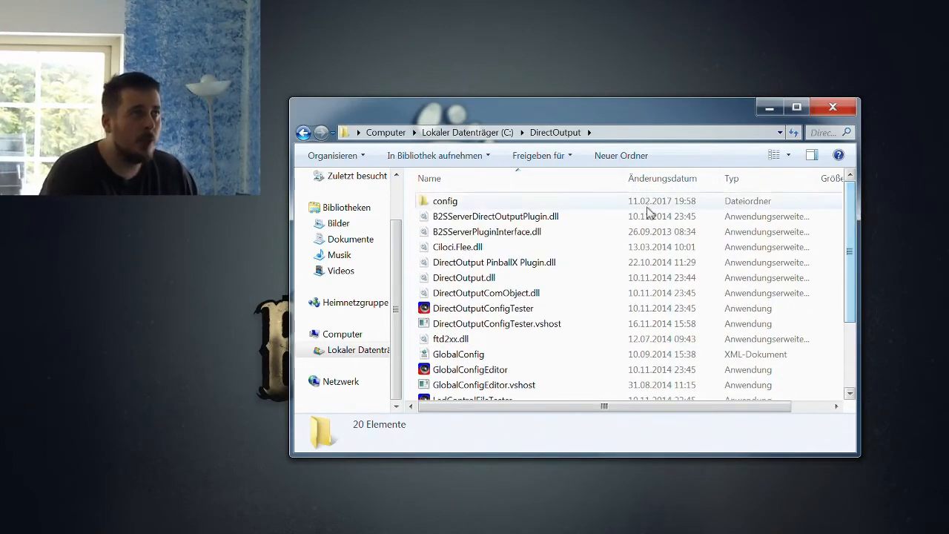
pyautogui.doubleClick(453, 204)
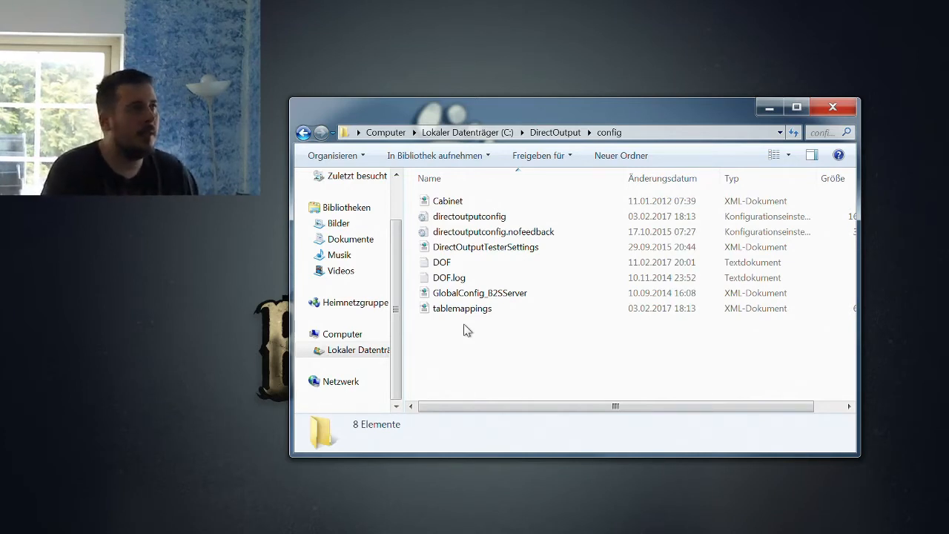
# Step: Return to drive C: and open the Visual Pinball folder to view its contents
pyautogui.click(467, 132)
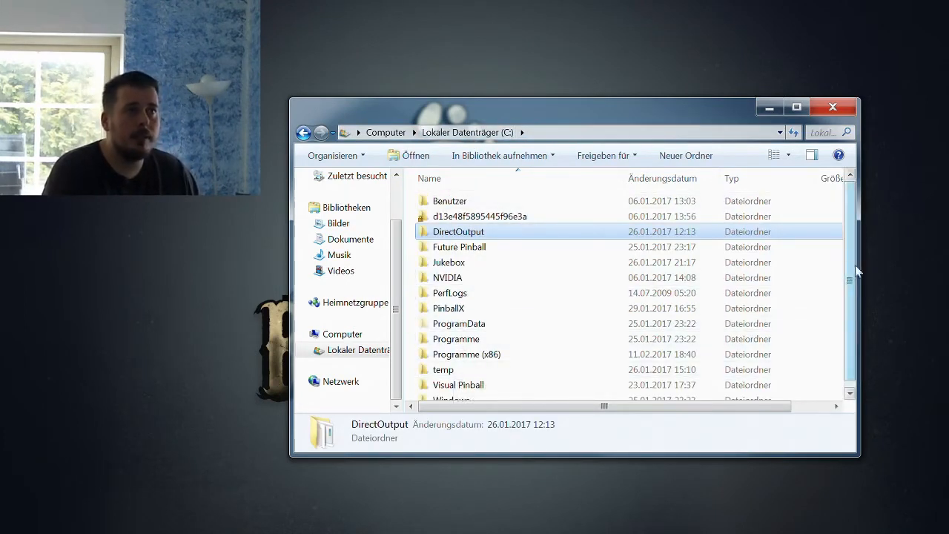
pyautogui.scroll(-1, 851, 272)
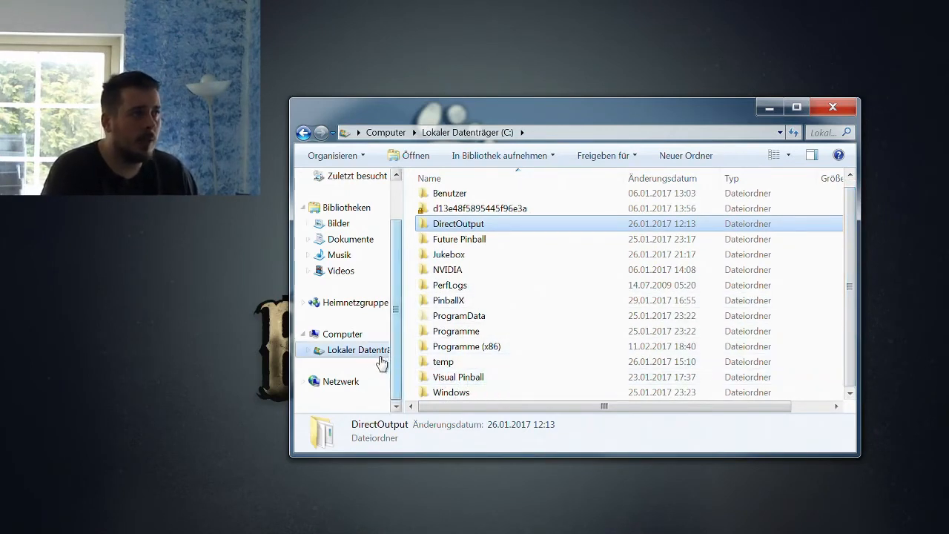
pyautogui.click(450, 381)
pyautogui.doubleClick(450, 379)
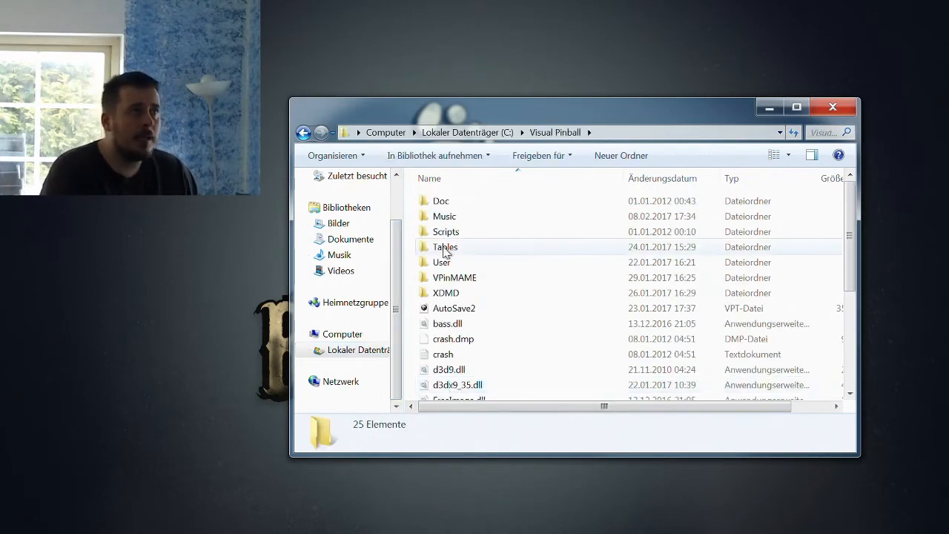
pyautogui.moveTo(848, 219)
pyautogui.mouseDown()
pyautogui.moveTo(853, 310)
pyautogui.moveTo(853, 212)
pyautogui.mouseUp()
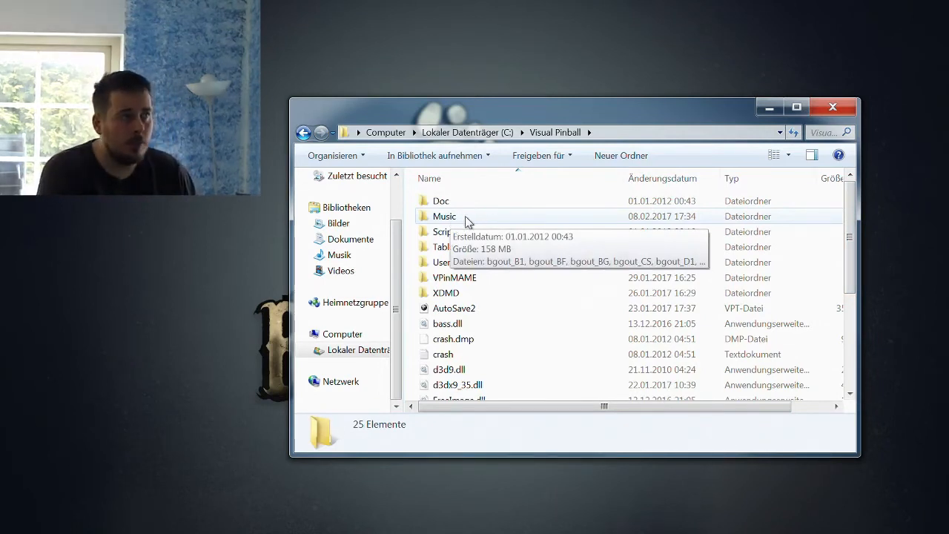
# Step: Check the DirectOutput shortcut in the Plugins folder under Tables and return to the Tables folder
pyautogui.click(451, 252)
pyautogui.doubleClick(451, 252)
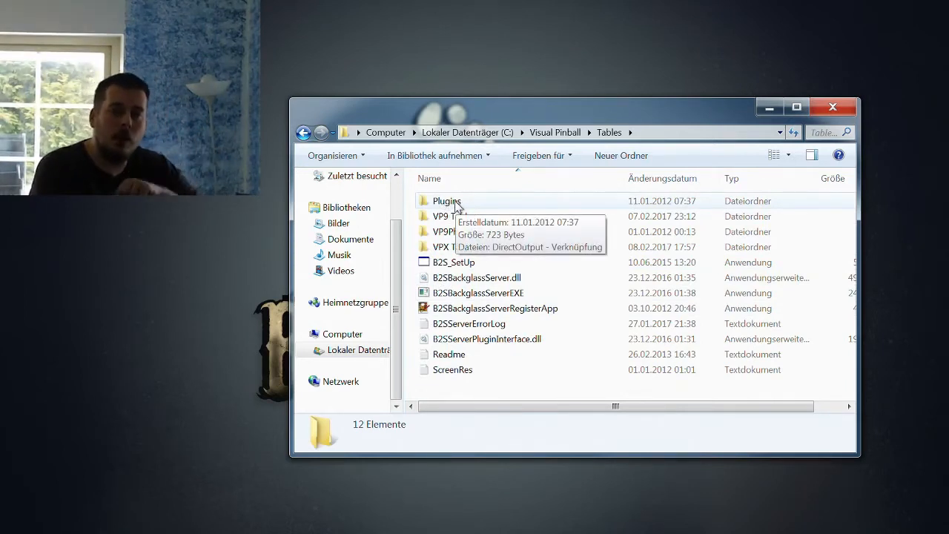
pyautogui.doubleClick(453, 202)
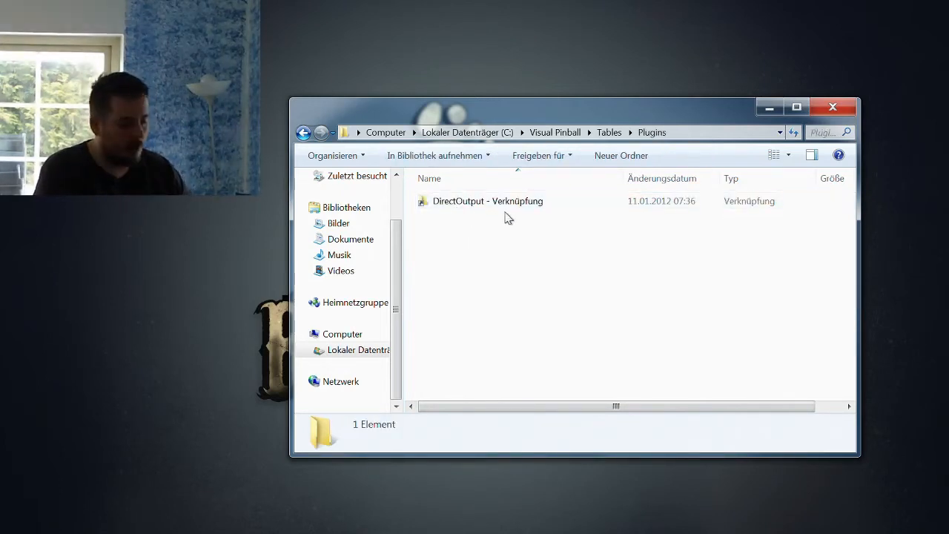
pyautogui.press('BackSpace')
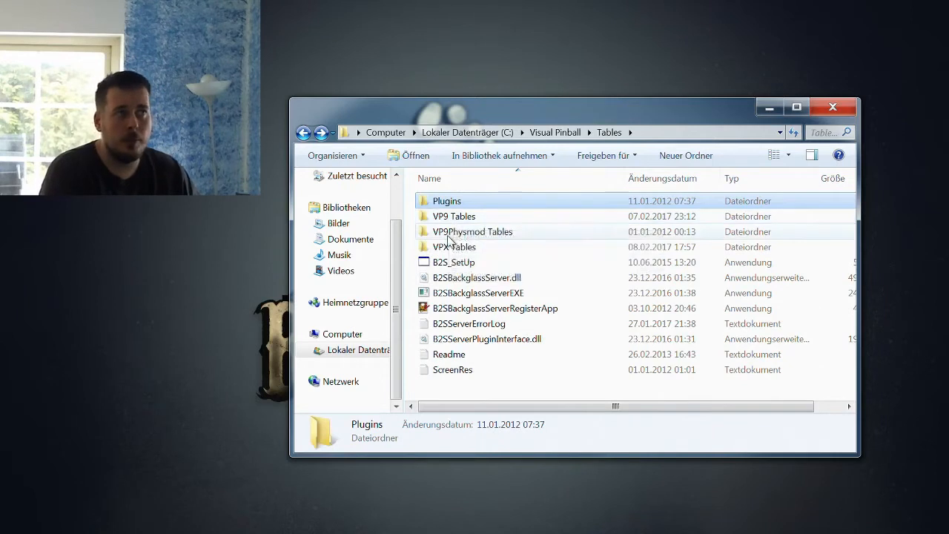
# Step: Open the VPX Tables folder and look through its table, directb2s backglass and B2S server files
pyautogui.click(467, 248)
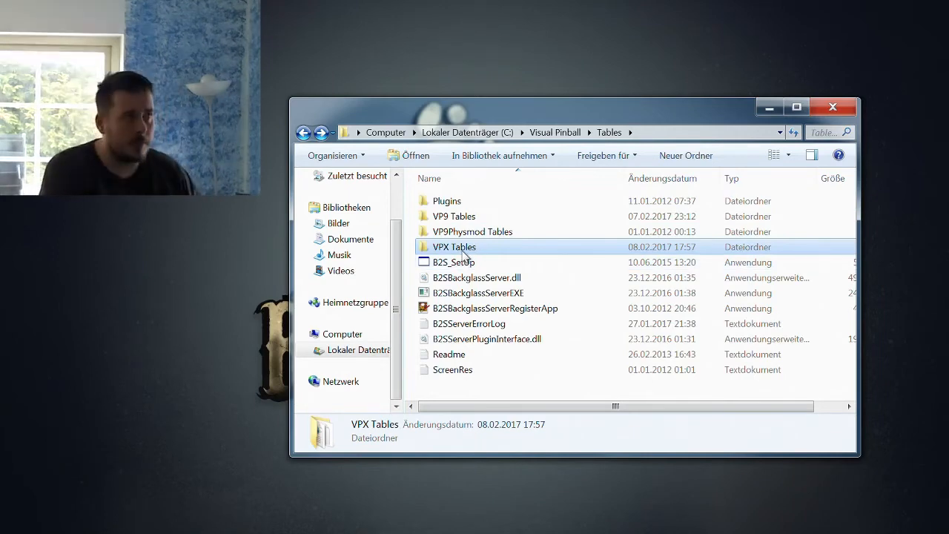
pyautogui.doubleClick(464, 252)
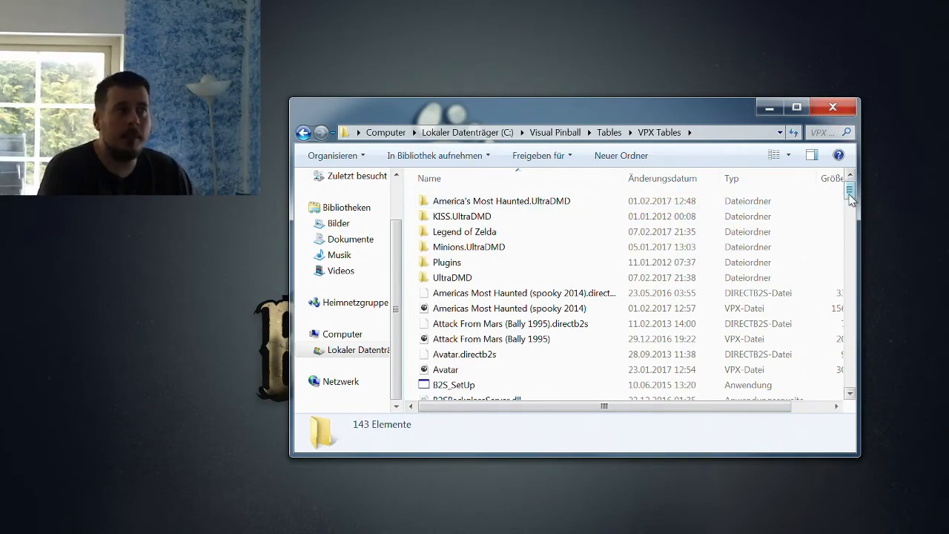
pyautogui.moveTo(850, 196); pyautogui.dragTo(851, 206)
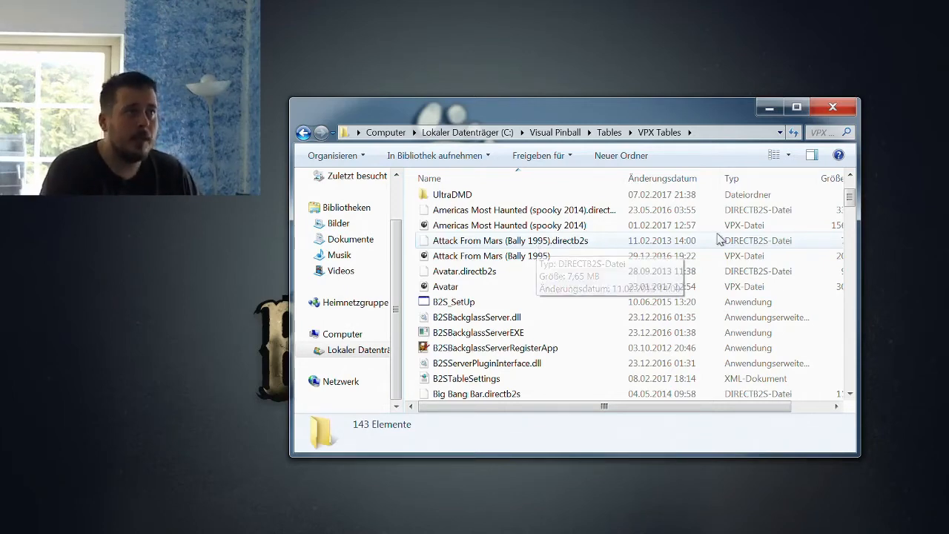
pyautogui.moveTo(850, 204); pyautogui.dragTo(858, 187)
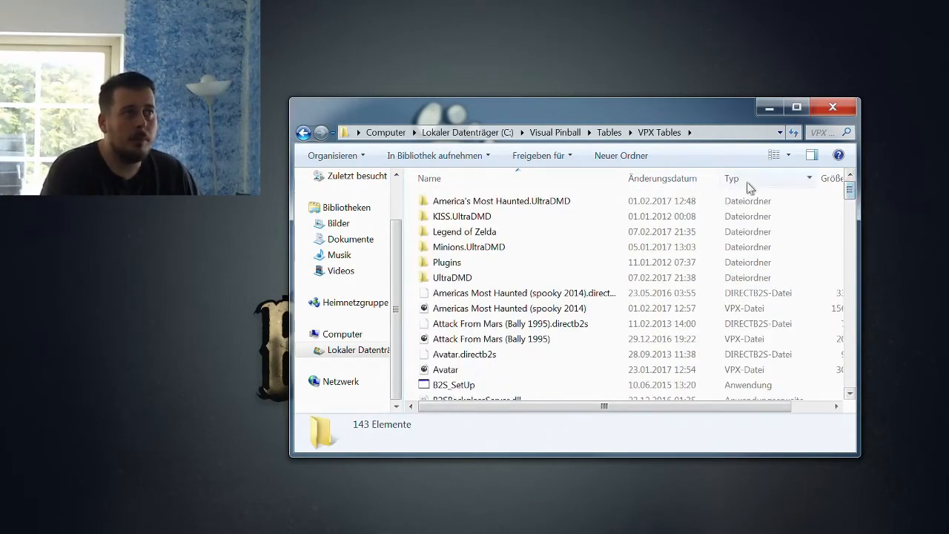
# Step: Check the Plugins folder inside VPX Tables for the DirectOutput shortcut, return and select the UltraDMD folder
pyautogui.doubleClick(450, 267)
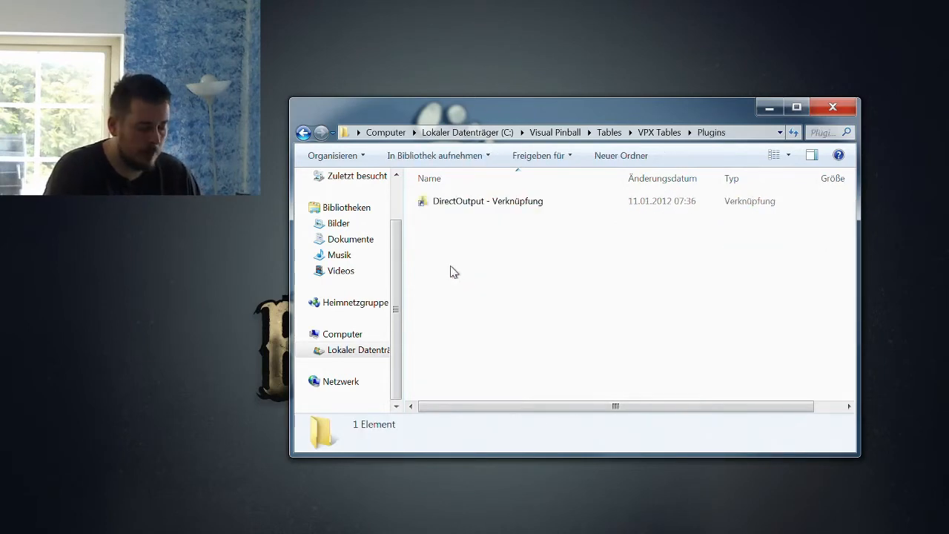
pyautogui.press('BackSpace')
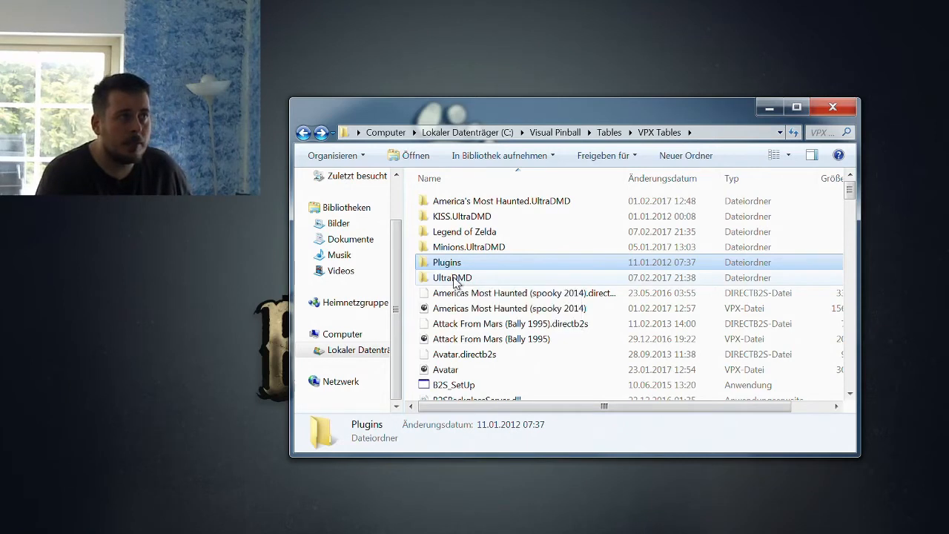
pyautogui.click(454, 280)
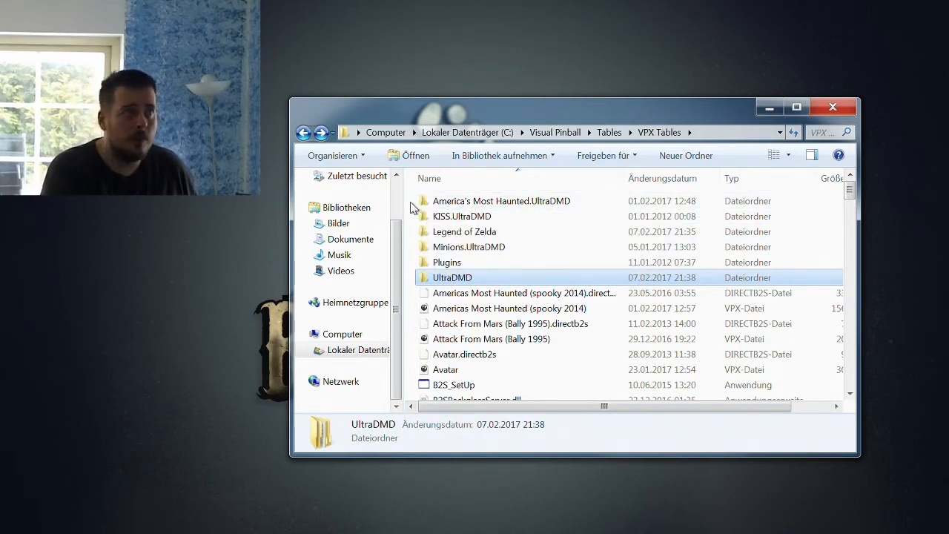
# Step: Run B2S_SetUp from the VPX Tables folder, check the playfield, backglass and LED display dimensions and positions, and close it
pyautogui.click(303, 133)
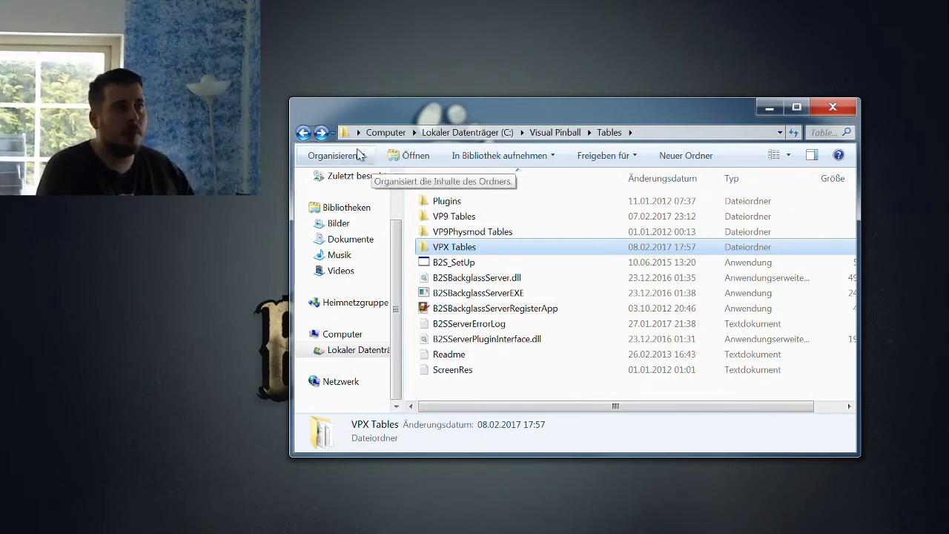
pyautogui.click(303, 133)
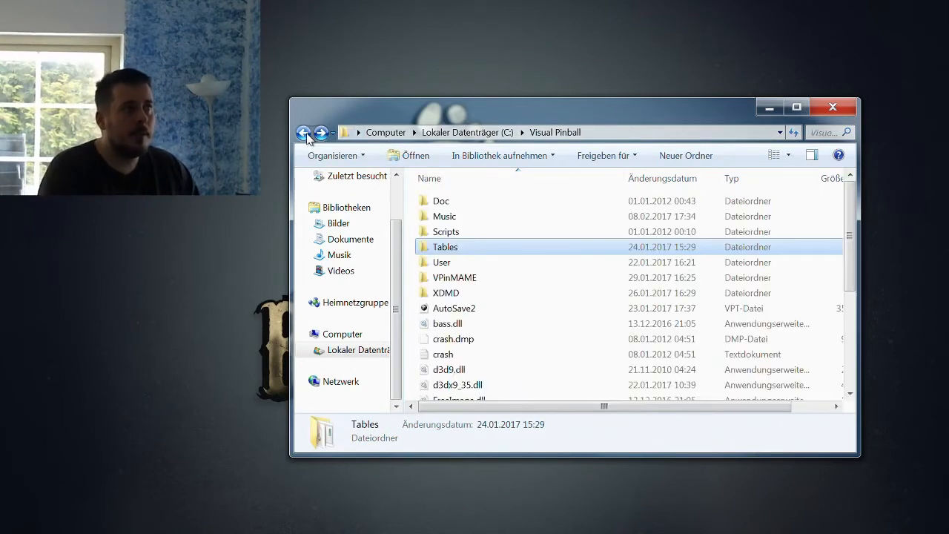
pyautogui.doubleClick(447, 249)
pyautogui.doubleClick(448, 251)
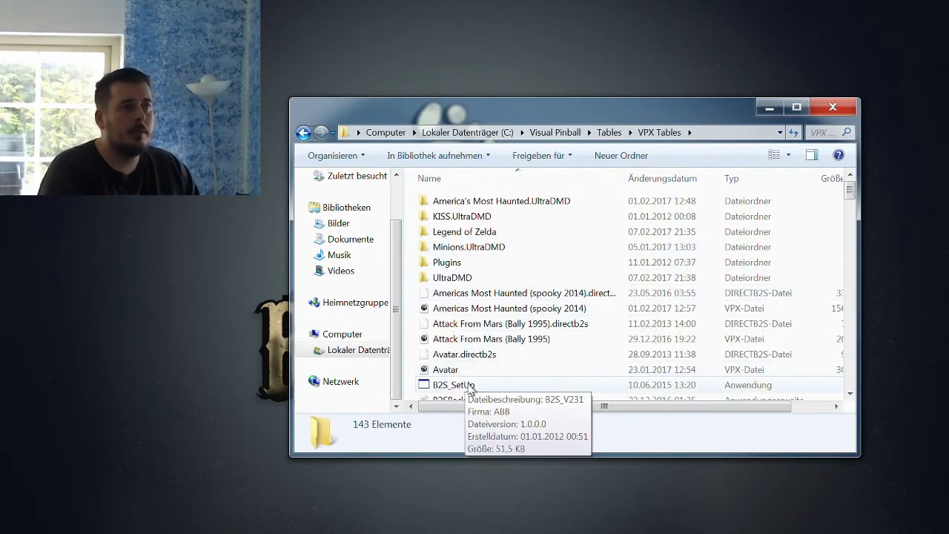
pyautogui.doubleClick(469, 385)
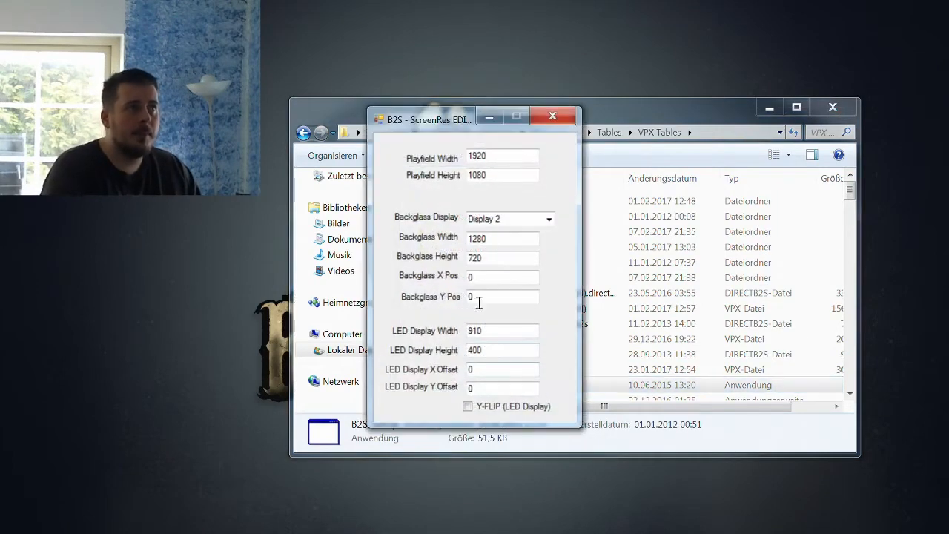
pyautogui.moveTo(445, 122); pyautogui.dragTo(605, 122)
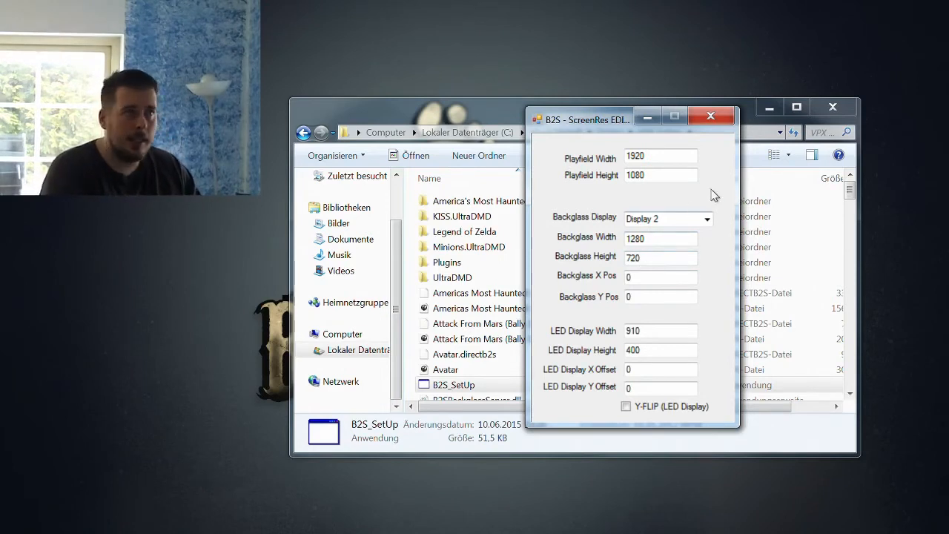
pyautogui.click(729, 117)
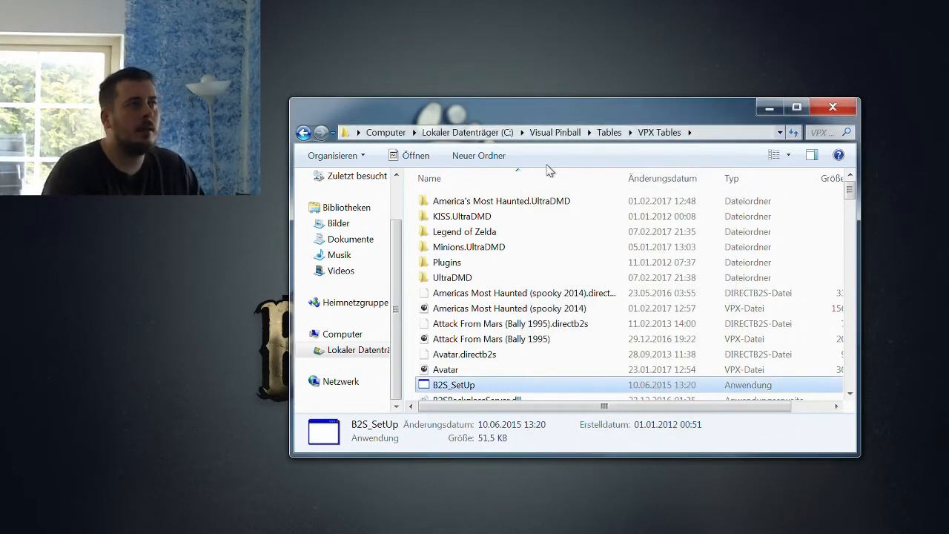
# Step: Go back up to the Visual Pinball folder and open the VPinMAME folder
pyautogui.click(305, 133)
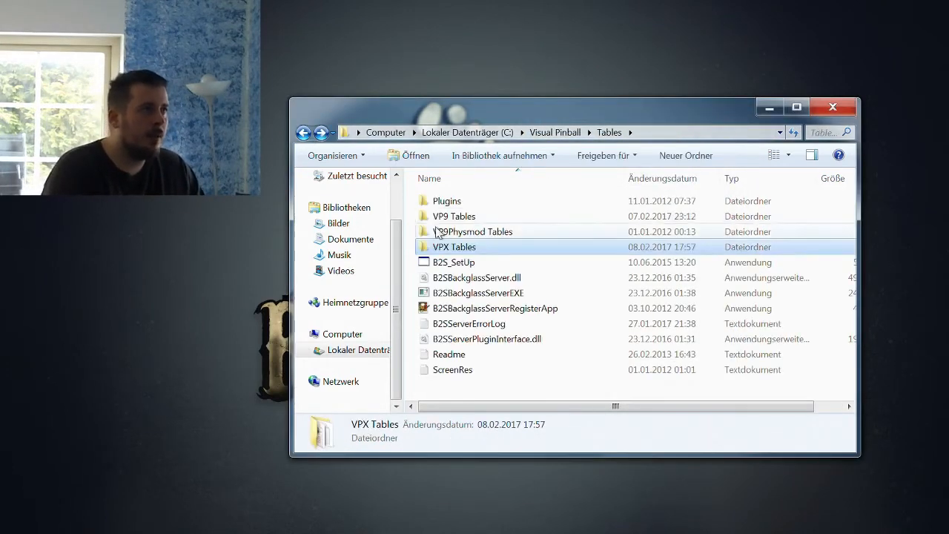
pyautogui.click(305, 133)
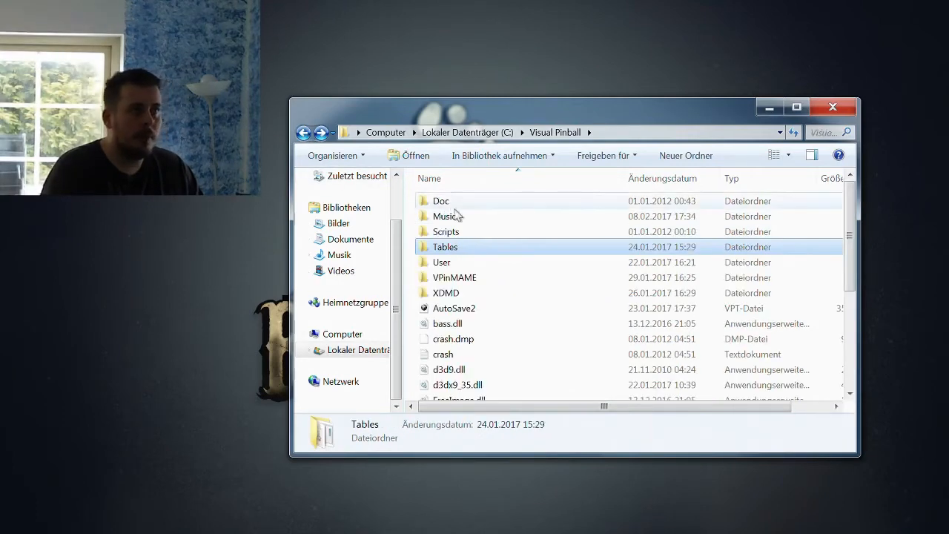
pyautogui.moveTo(846, 229)
pyautogui.mouseDown()
pyautogui.moveTo(846, 282)
pyautogui.moveTo(838, 230)
pyautogui.mouseUp()
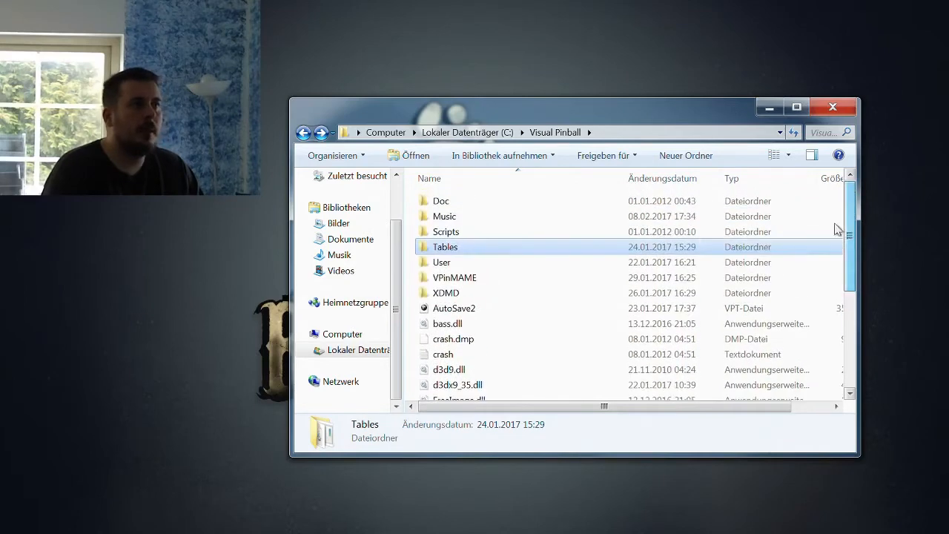
pyautogui.click(469, 282)
pyautogui.doubleClick(469, 278)
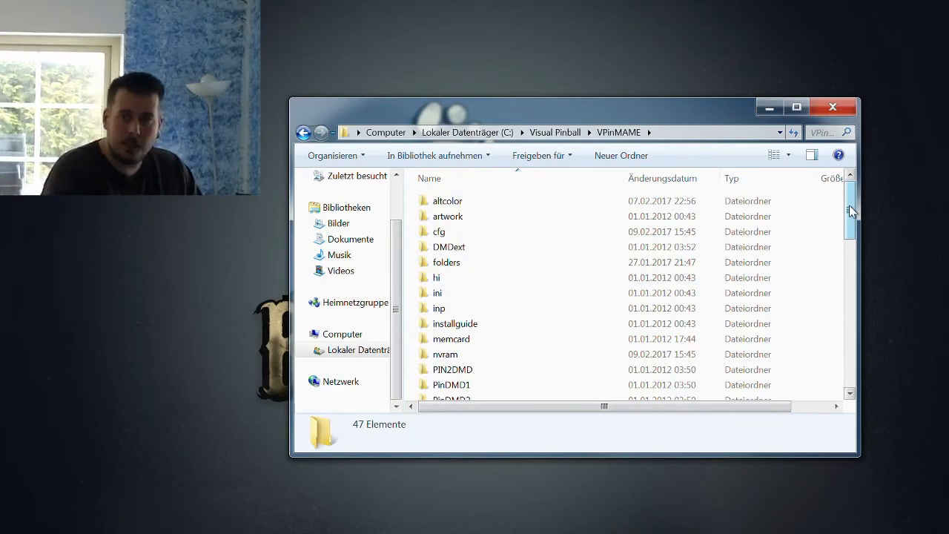
# Step: Locate Setup in the VPinMAME folder and run it, confirming the launch
pyautogui.moveTo(849, 205); pyautogui.dragTo(851, 341)
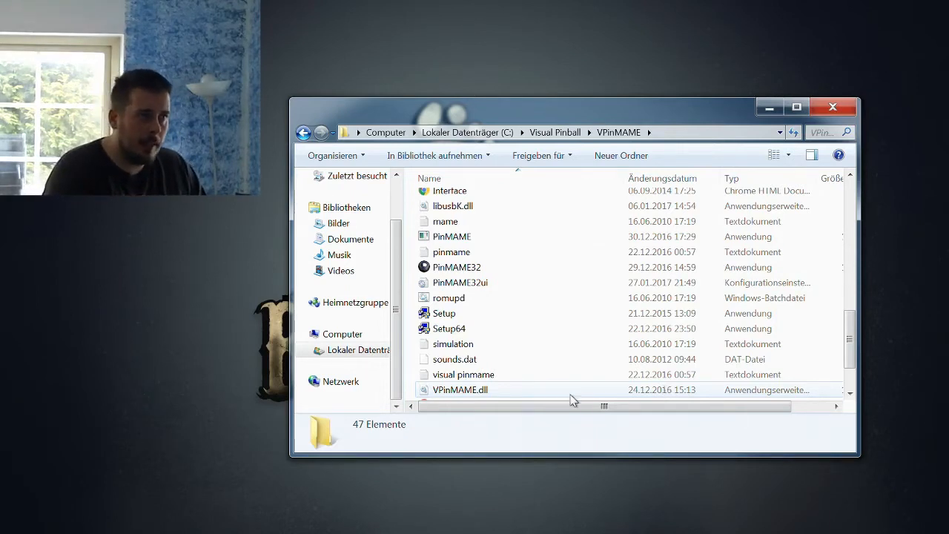
pyautogui.moveTo(477, 393)
pyautogui.click(552, 315)
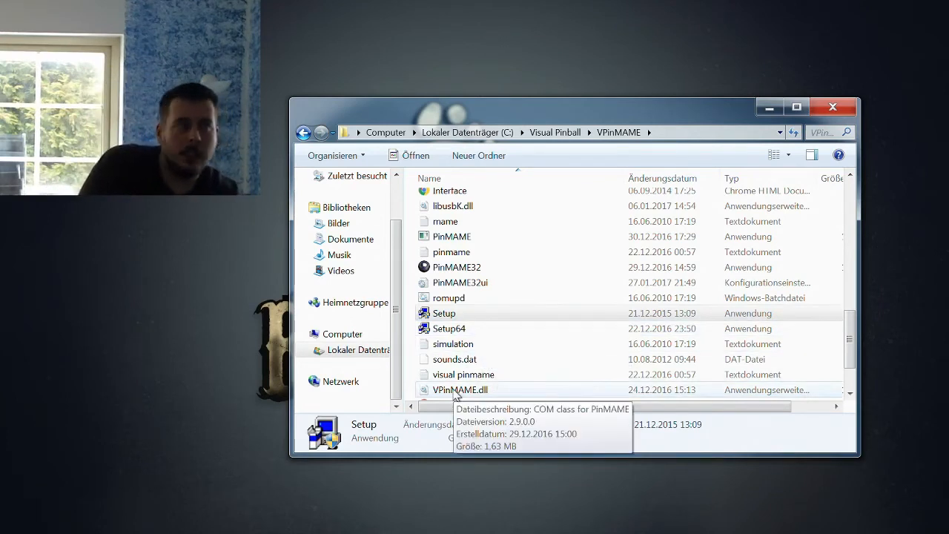
pyautogui.doubleClick(451, 313)
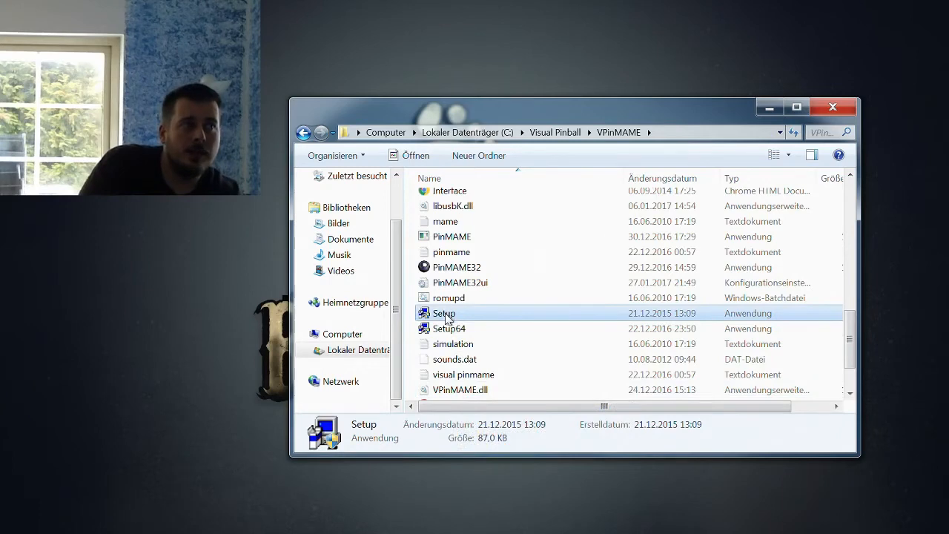
pyautogui.hotkey('alt', 'j')
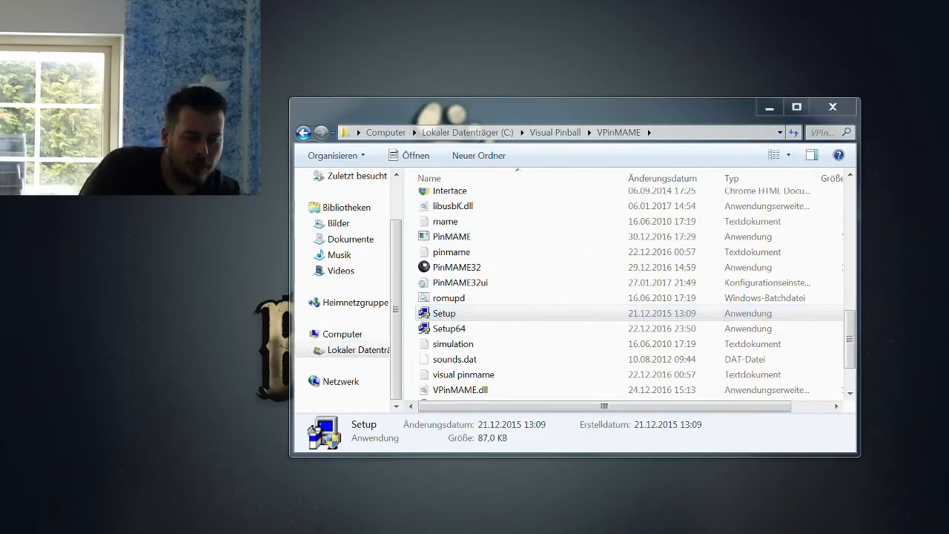
# Step: Install Visual PinMAME 2.9 with the VPinMAME installation program, test the installation and close the program
pyautogui.moveTo(0, 104); pyautogui.dragTo(562, 106)
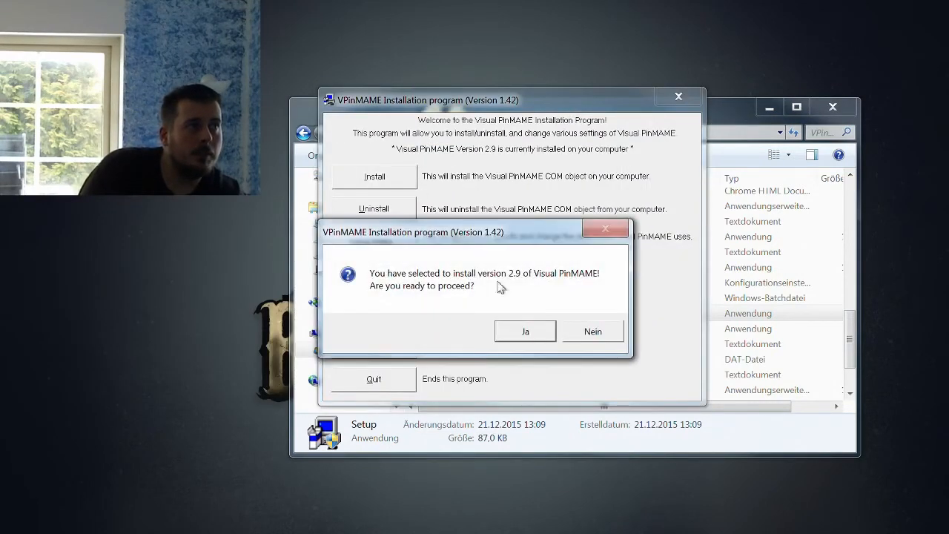
pyautogui.click(525, 330)
pyautogui.click(546, 335)
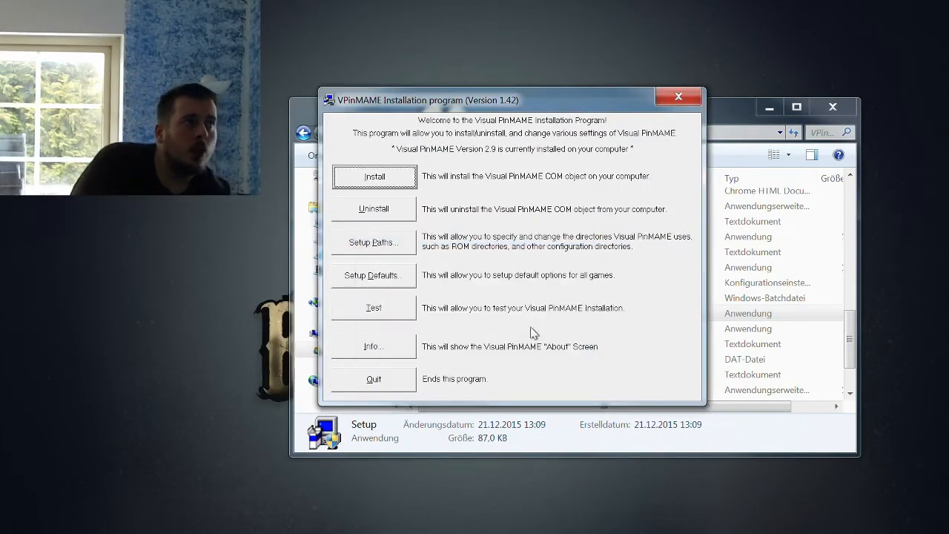
pyautogui.click(400, 314)
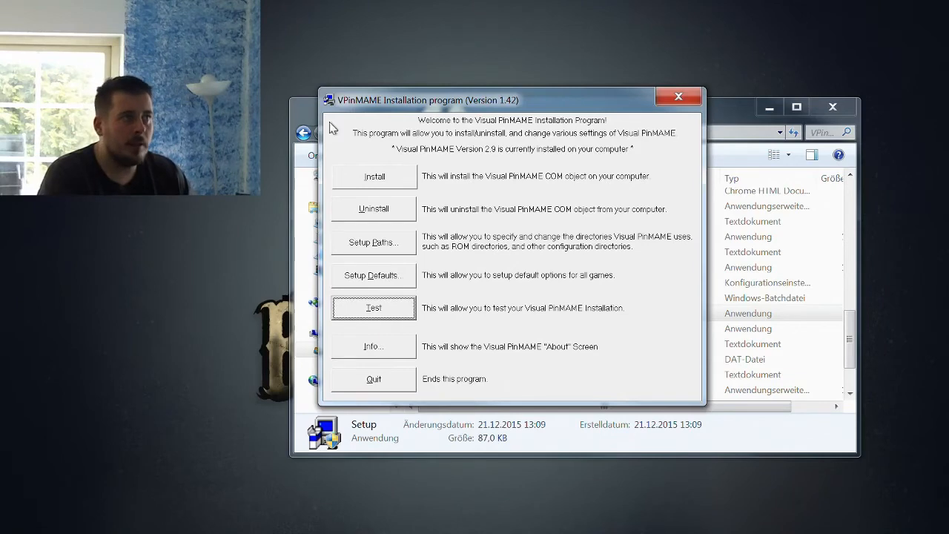
pyautogui.click(679, 98)
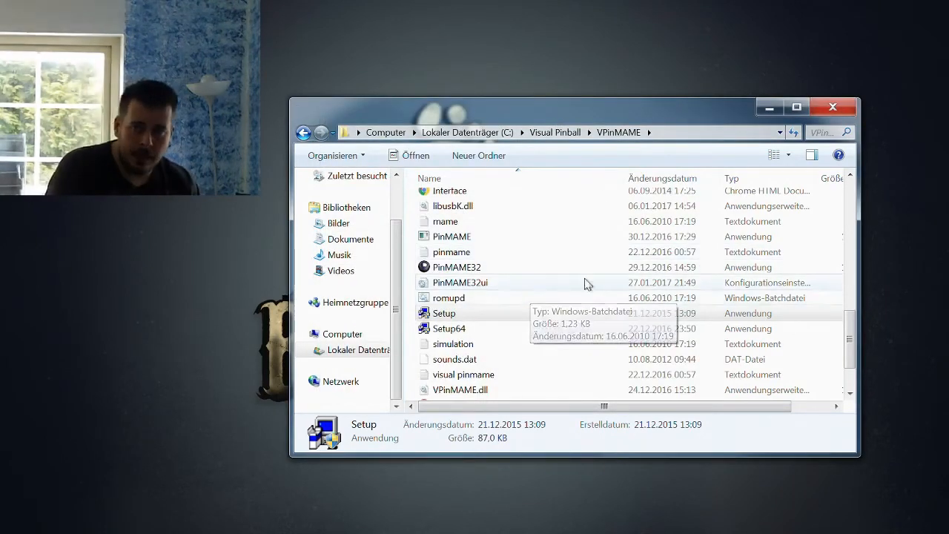
# Step: Open the roms folder inside VPinMAME and find the ROM archives whose names begin with tw
pyautogui.moveTo(849, 315); pyautogui.dragTo(862, 225)
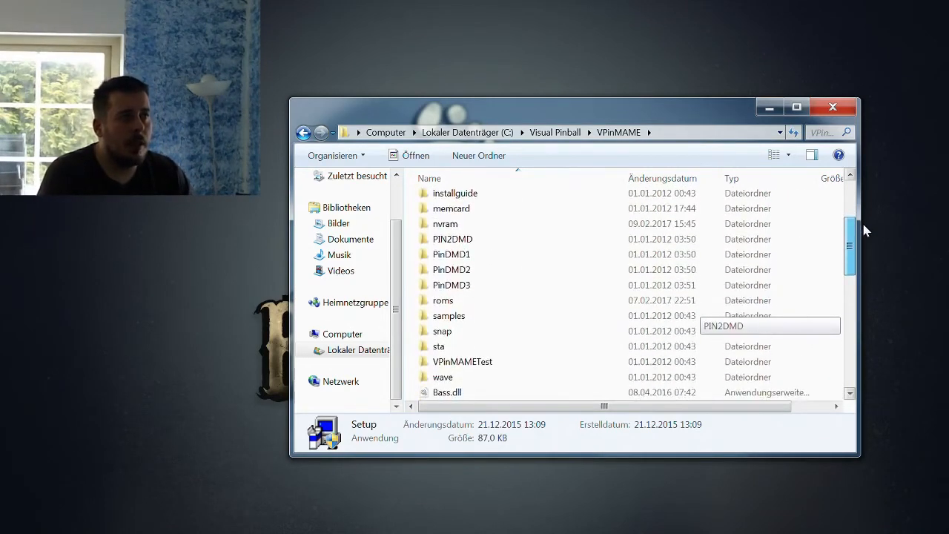
pyautogui.doubleClick(443, 304)
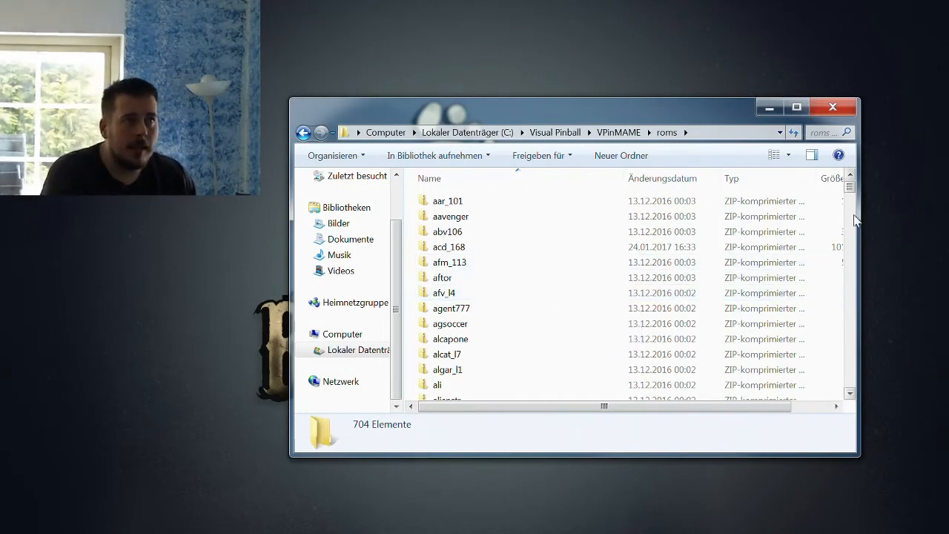
pyautogui.moveTo(856, 191); pyautogui.dragTo(856, 197)
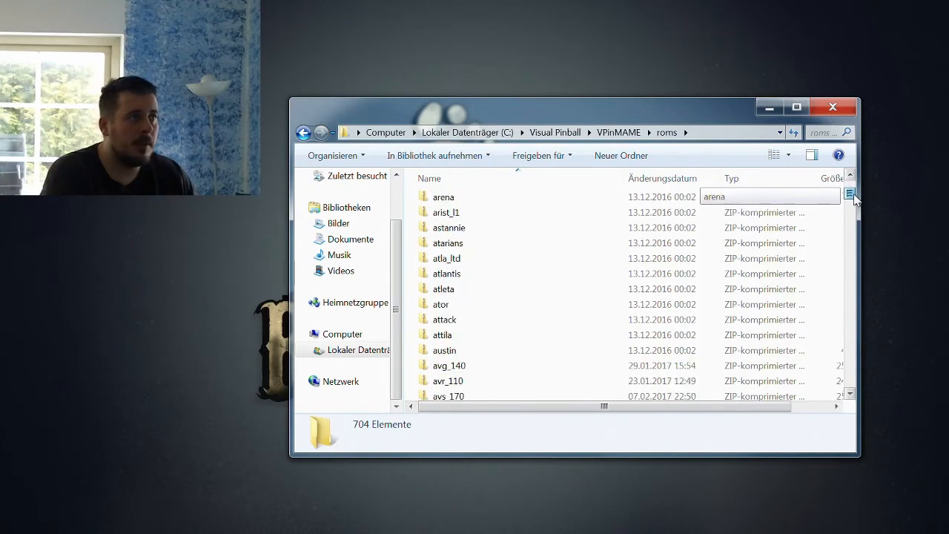
pyautogui.click(569, 264)
pyautogui.write('th')
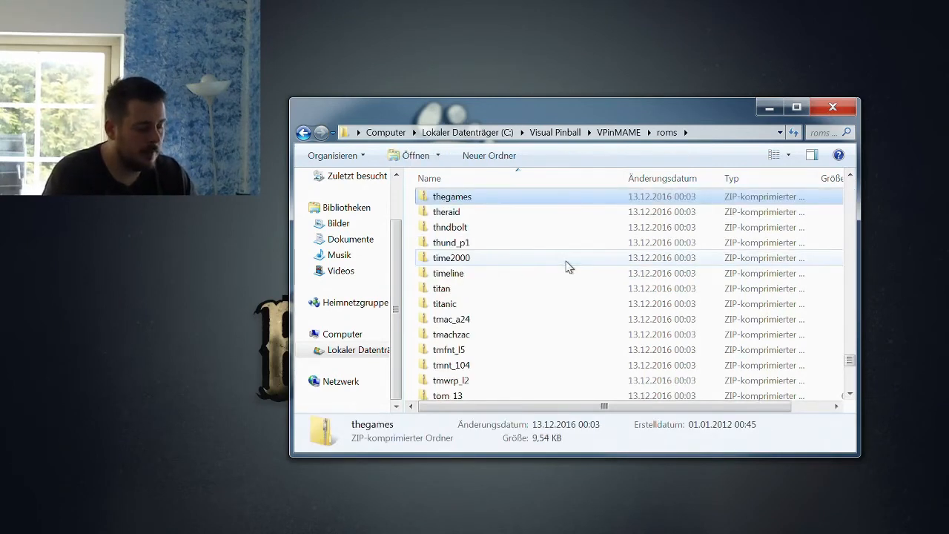
pyautogui.press('Down')
pyautogui.write('tw')
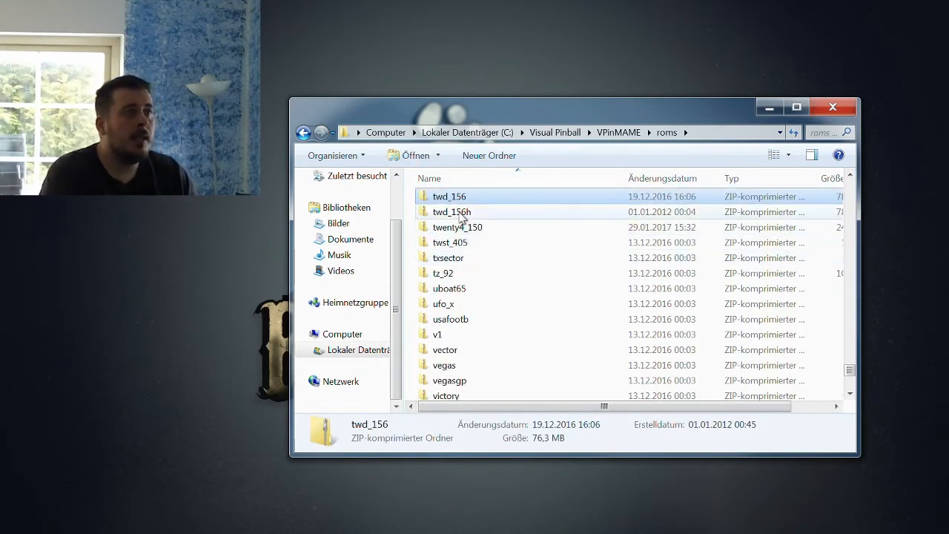
# Step: Open the twd_156h ROM archive to check its contents, and close the folder window
pyautogui.click(459, 213)
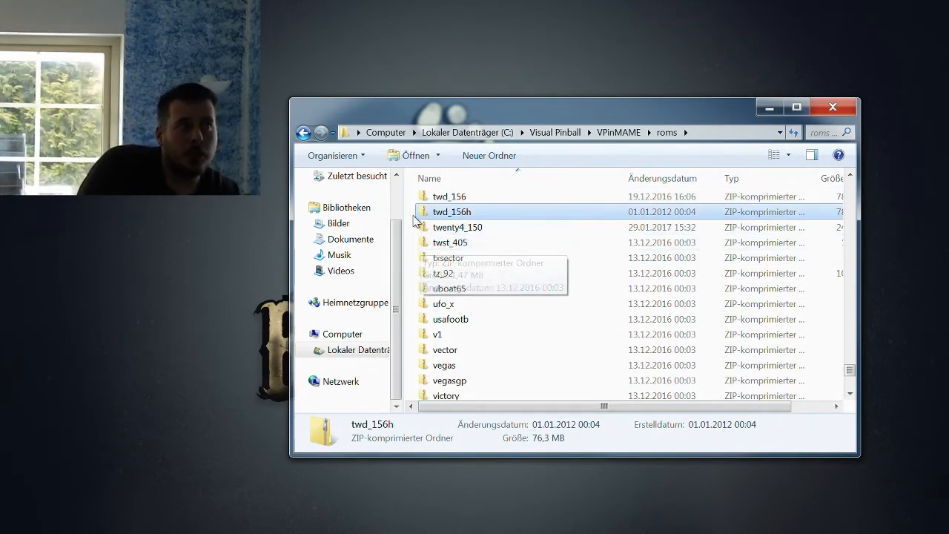
pyautogui.doubleClick(470, 212)
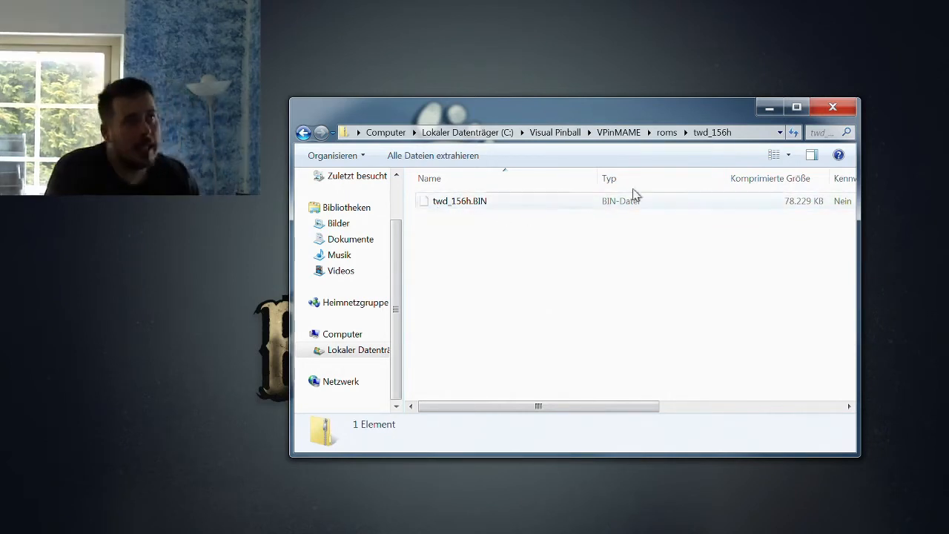
pyautogui.click(848, 109)
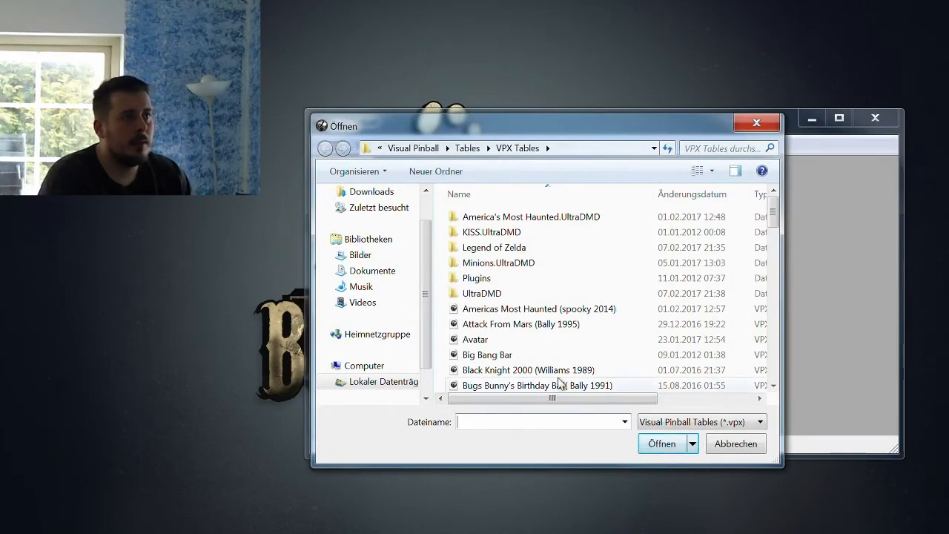
# Step: Switch to Visual Pinball and open The Walking Dead LE (Stern 2014) table from the VPX Tables folder
pyautogui.click(732, 446)
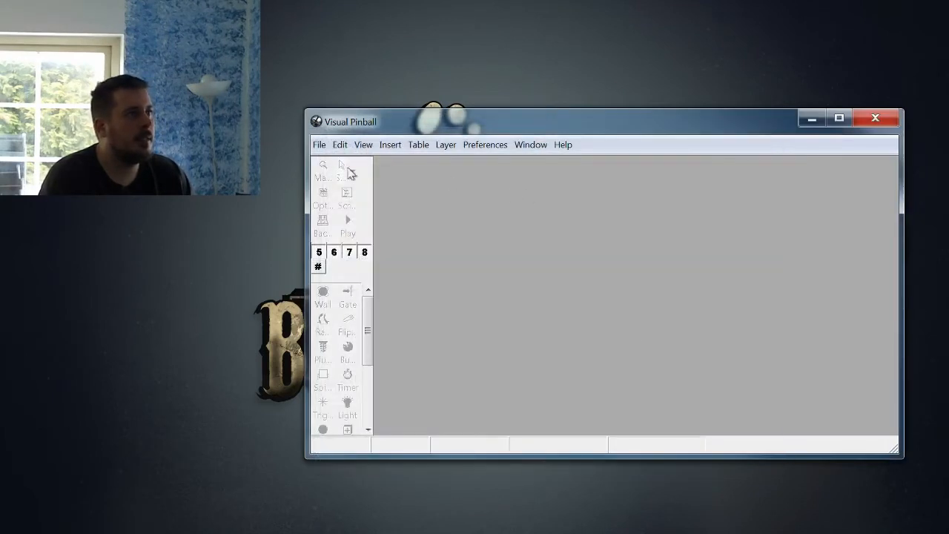
pyautogui.click(319, 144)
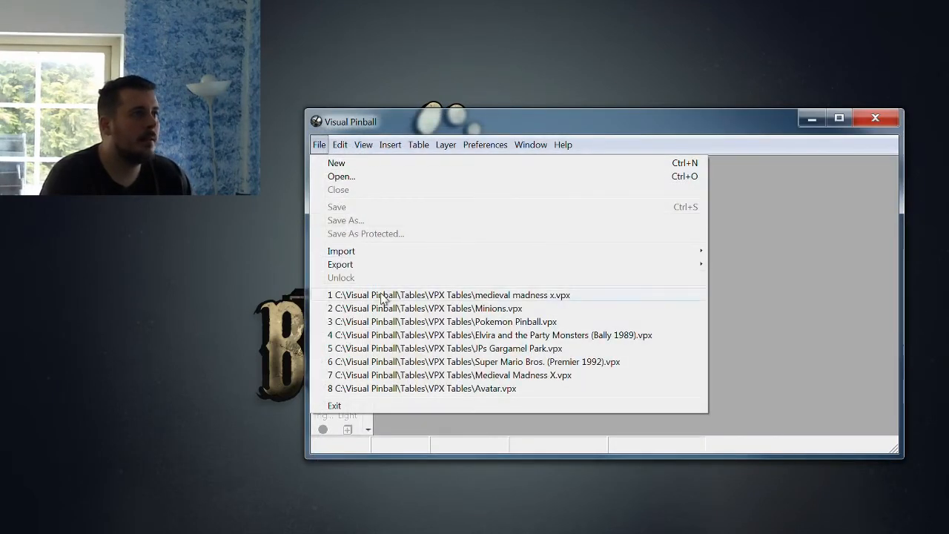
pyautogui.click(373, 178)
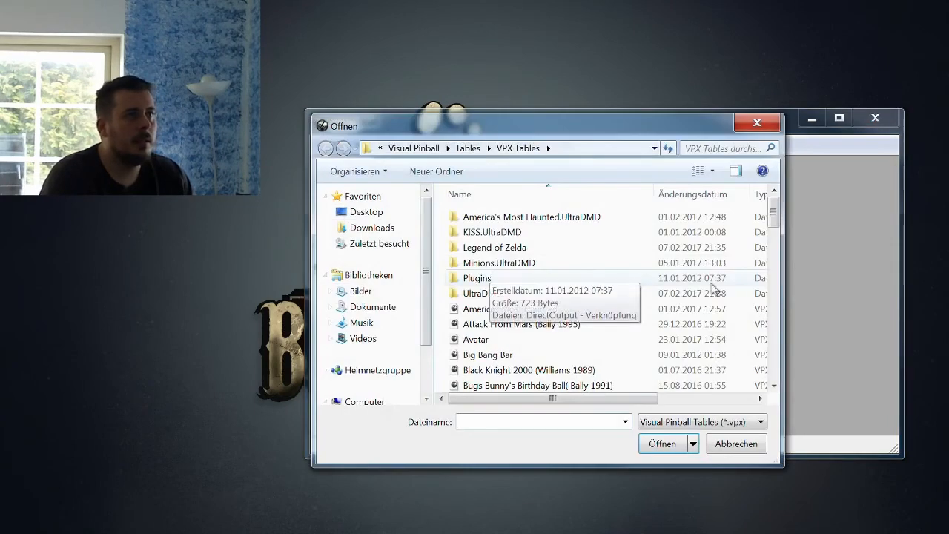
pyautogui.moveTo(772, 215); pyautogui.dragTo(771, 354)
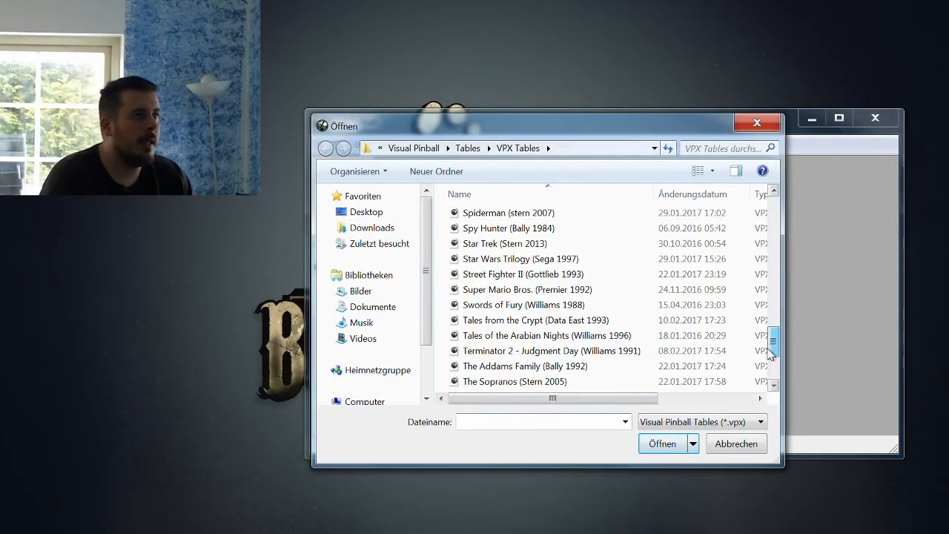
pyautogui.click(547, 371)
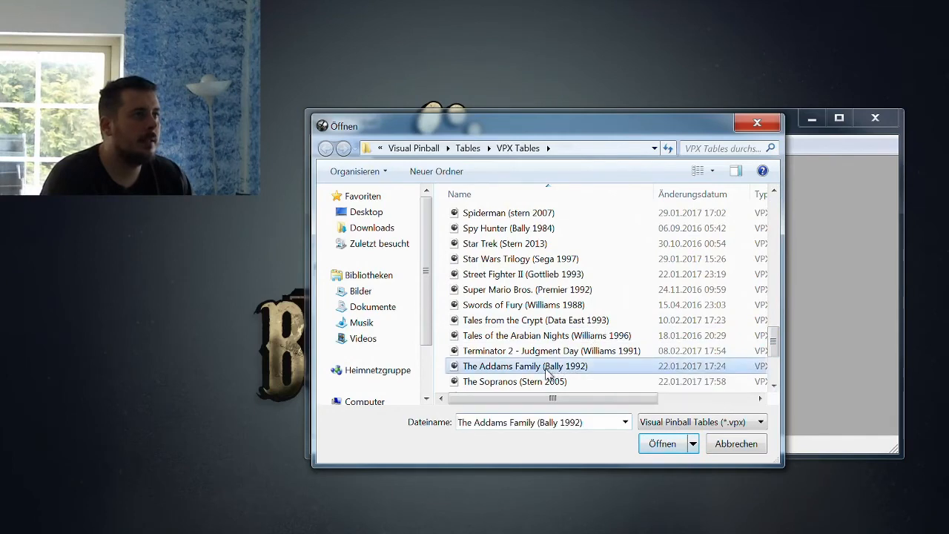
pyautogui.press('Down')
pyautogui.press('Down')
pyautogui.doubleClick(547, 371)
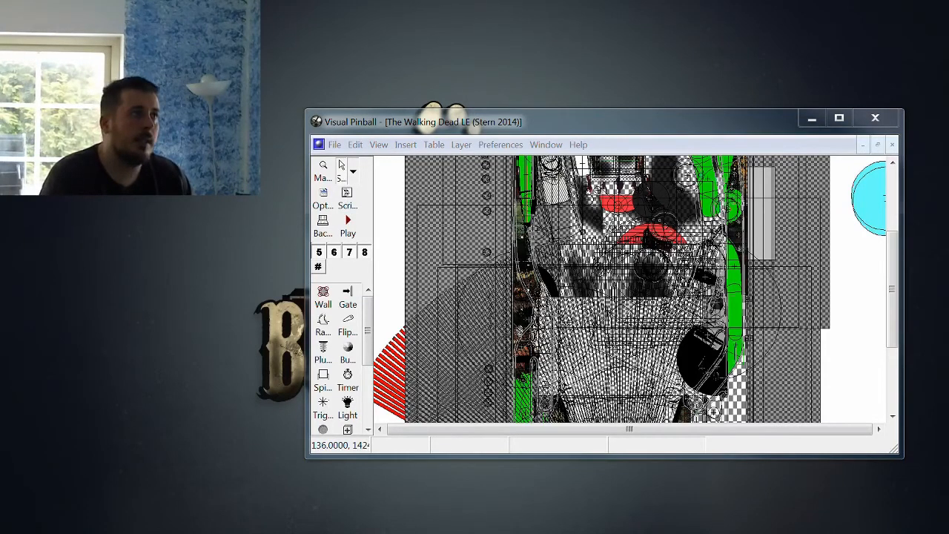
# Step: Open the script of The Walking Dead LE table and enlarge and reposition the script window for reading
pyautogui.click(347, 197)
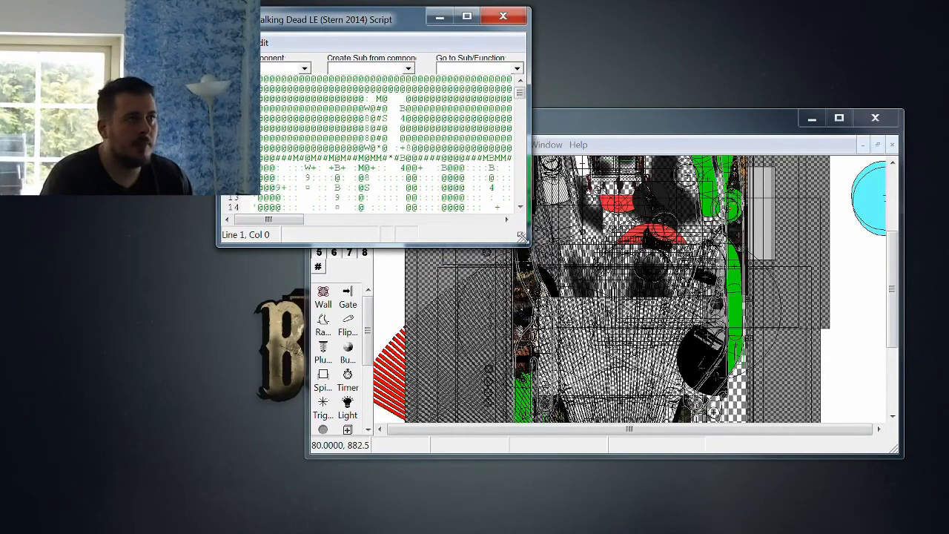
pyautogui.moveTo(521, 238); pyautogui.dragTo(873, 522)
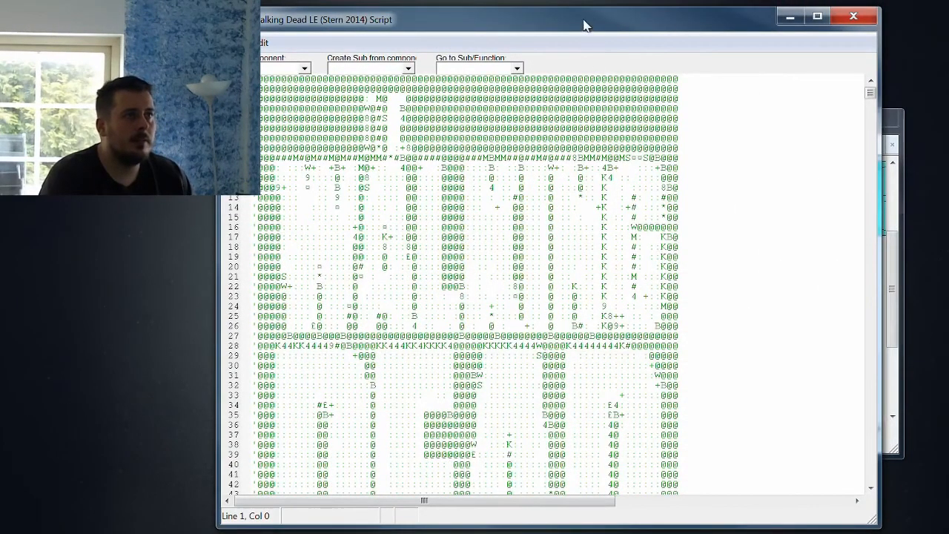
pyautogui.moveTo(584, 25); pyautogui.dragTo(653, 25)
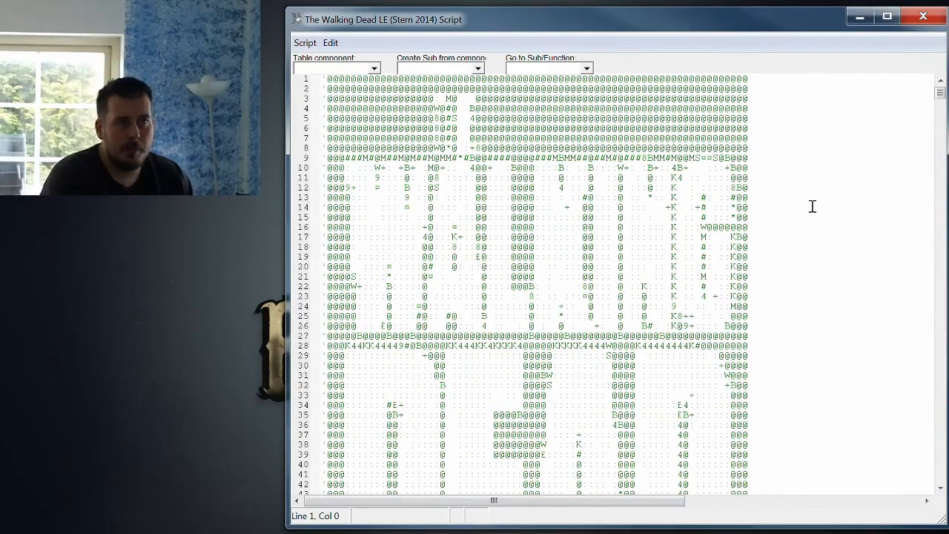
pyautogui.moveTo(938, 524); pyautogui.dragTo(881, 528)
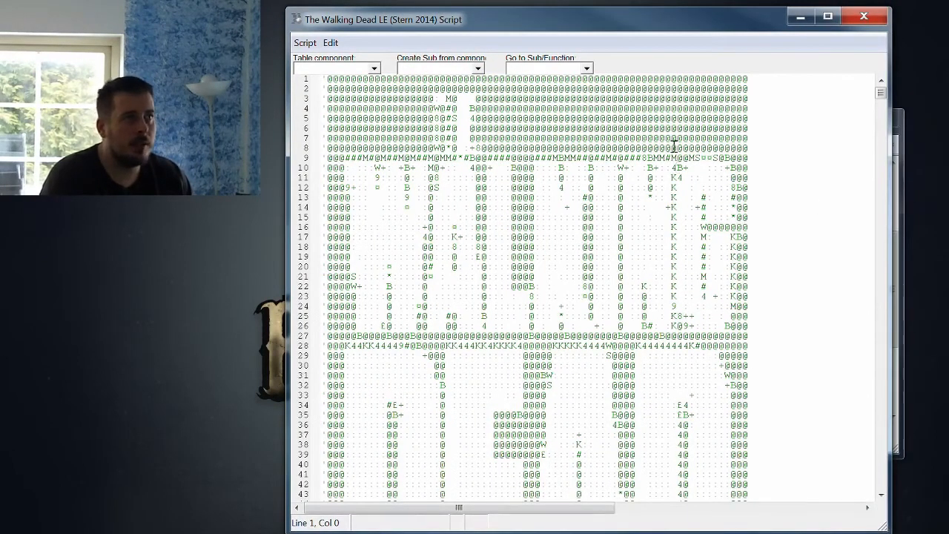
# Step: Search The Walking Dead LE script for "controller" and go through successive matches
pyautogui.moveTo(880, 95); pyautogui.dragTo(880, 115)
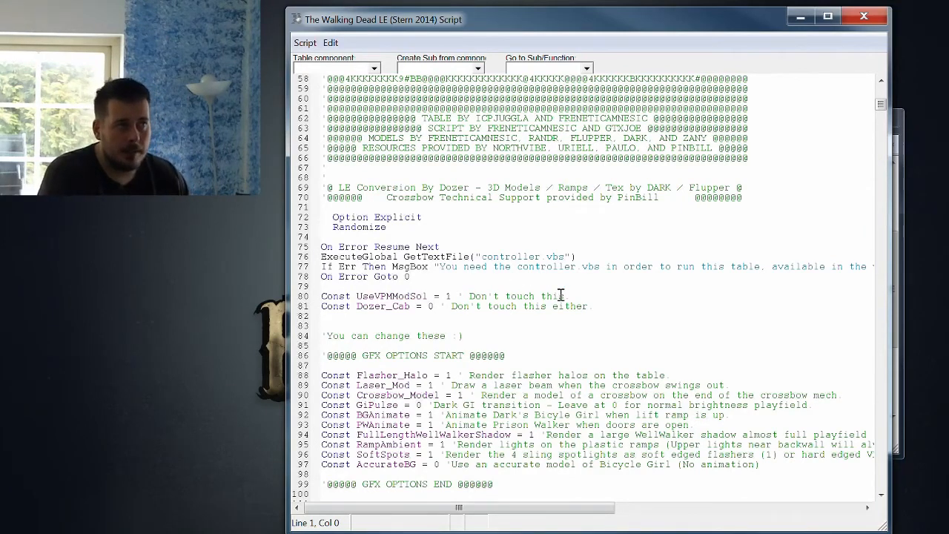
pyautogui.click(544, 233)
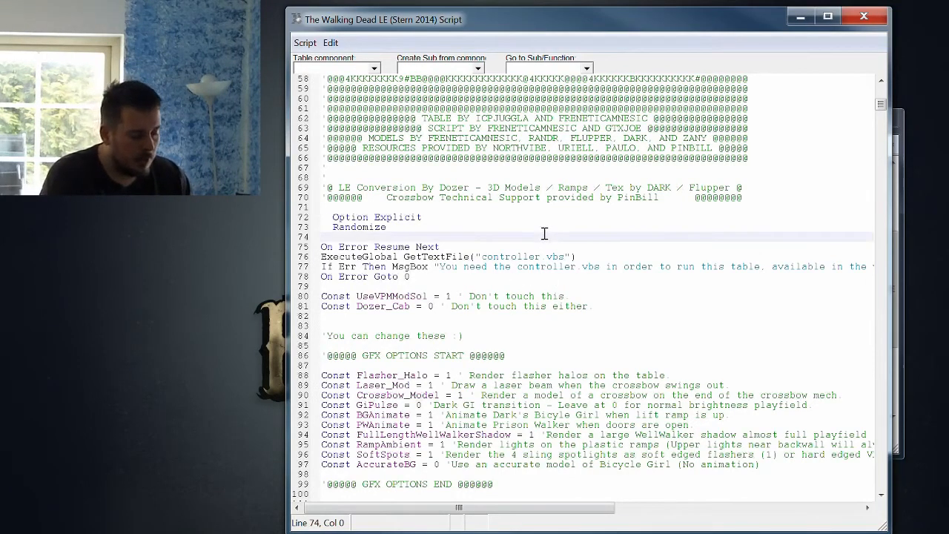
pyautogui.hotkey('ctrl', 'f')
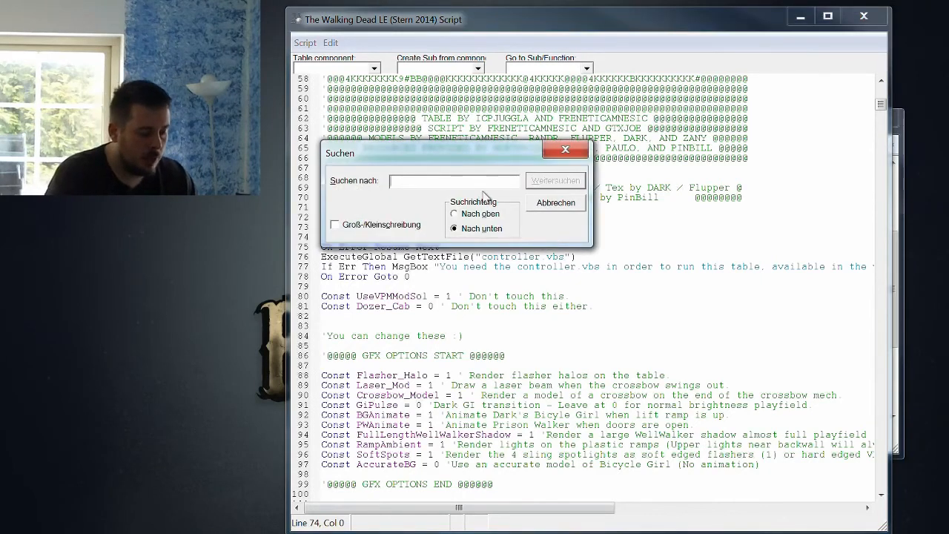
pyautogui.write('controller')
pyautogui.press('Return')
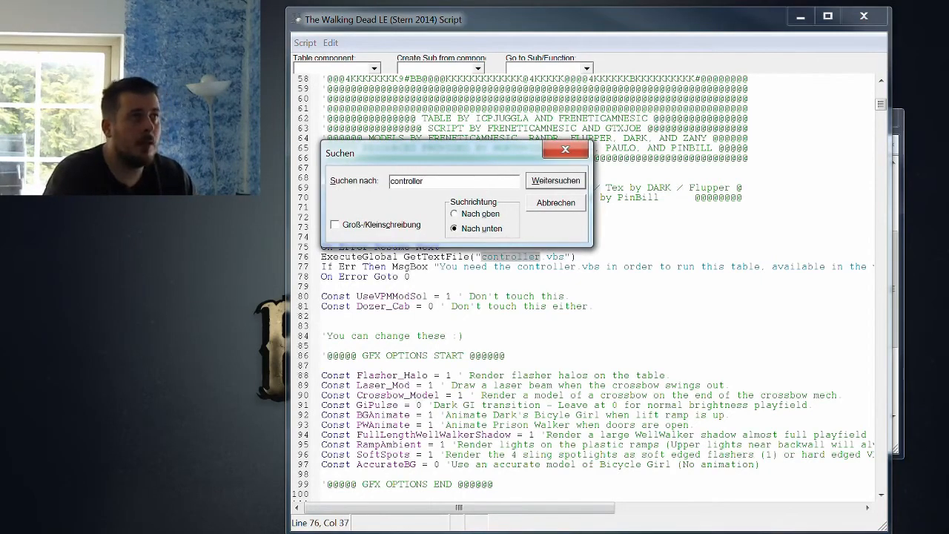
pyautogui.moveTo(463, 157); pyautogui.dragTo(693, 150)
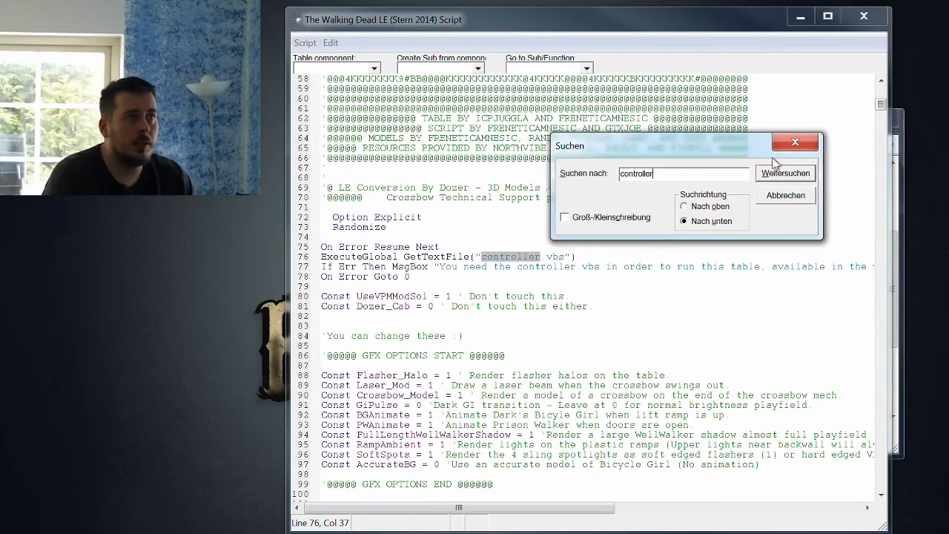
pyautogui.click(786, 174)
pyautogui.click(786, 173)
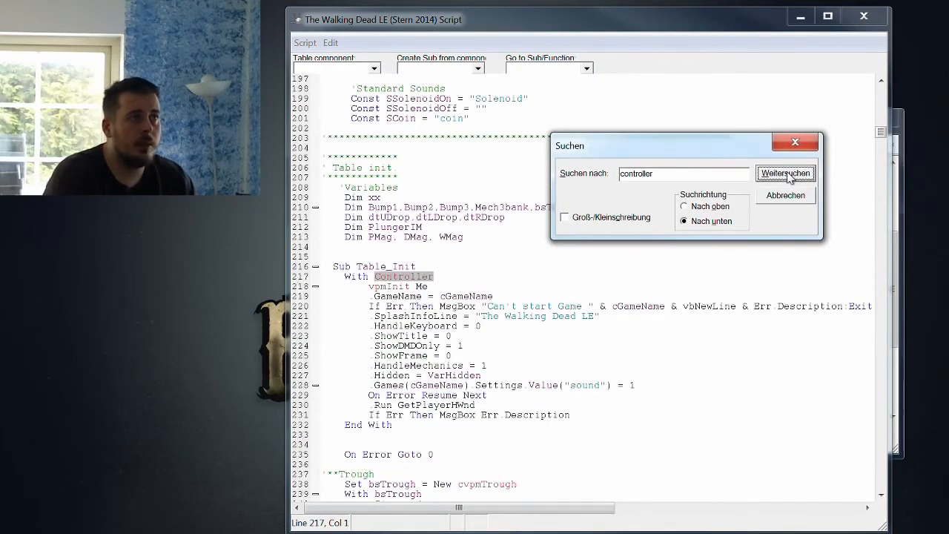
pyautogui.click(786, 174)
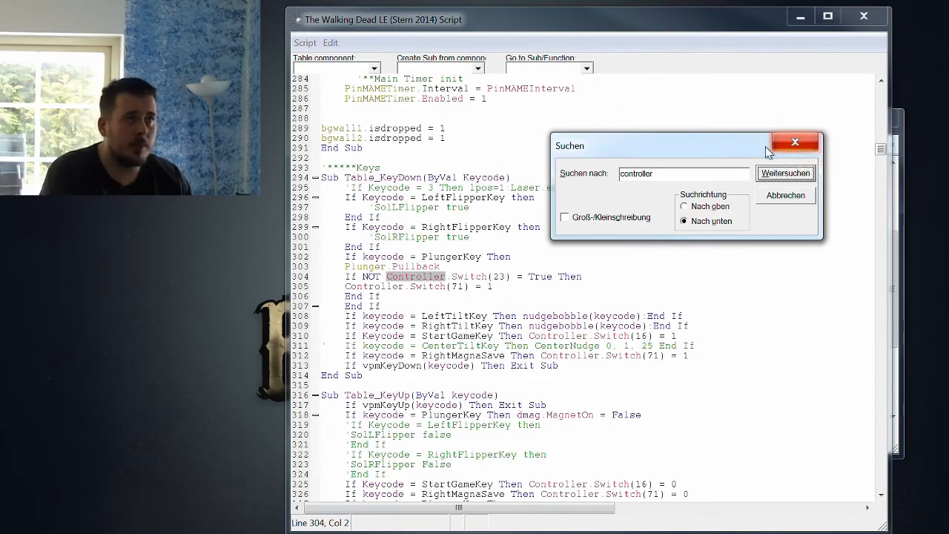
# Step: Search The Walking Dead LE script for "gamename" to find the ROM name definition, and close the search dialog
pyautogui.moveTo(665, 172); pyautogui.dragTo(589, 184)
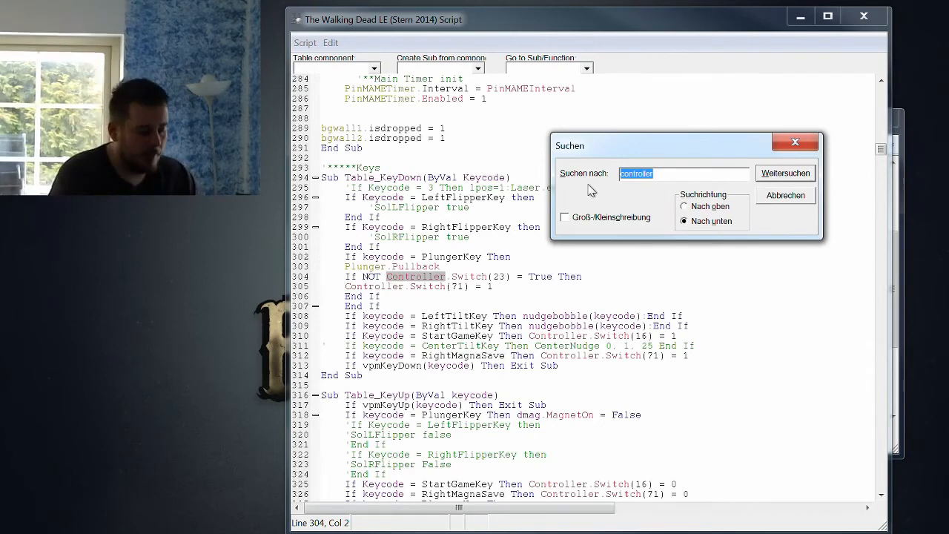
pyautogui.write('gamename')
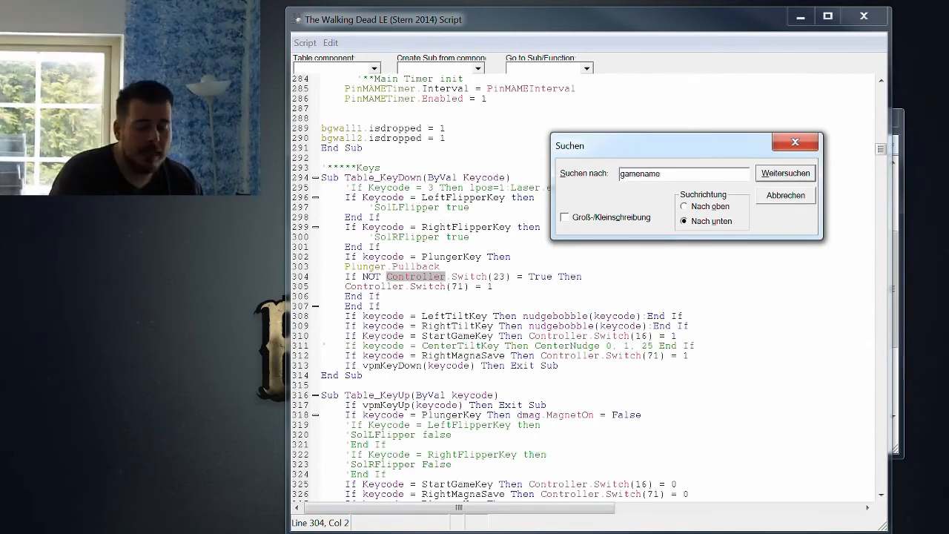
pyautogui.press('Return')
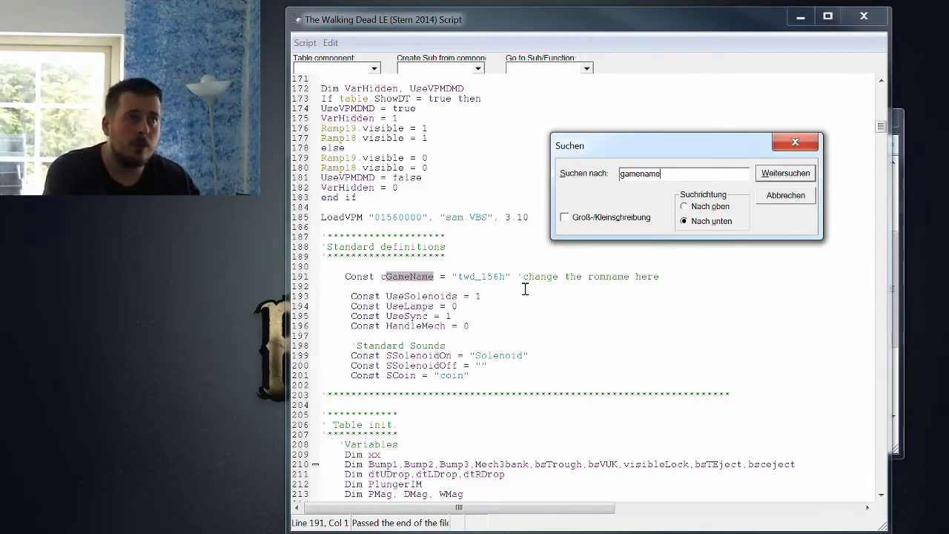
pyautogui.click(798, 196)
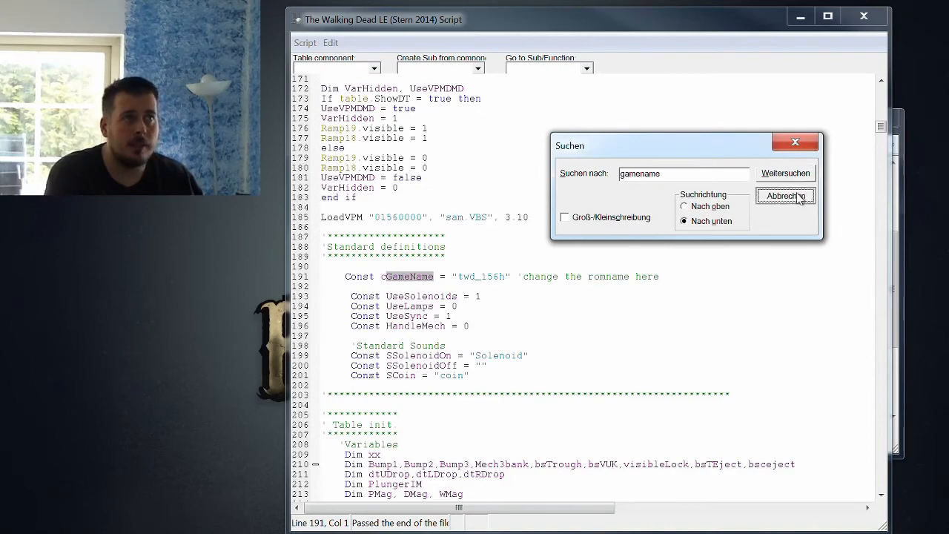
# Step: Return to the start of the script, close the script window, and minimize Visual Pinball
pyautogui.moveTo(881, 128); pyautogui.dragTo(881, 97)
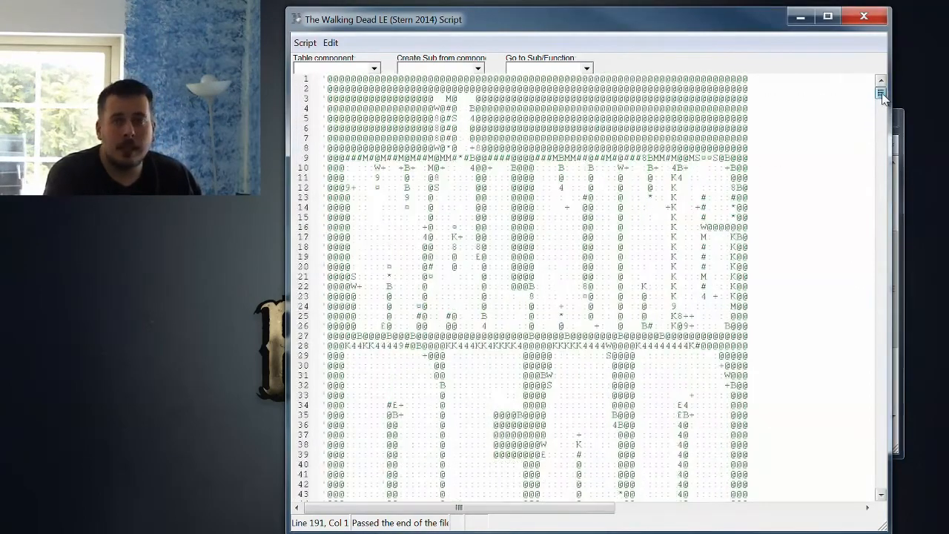
pyautogui.click(864, 15)
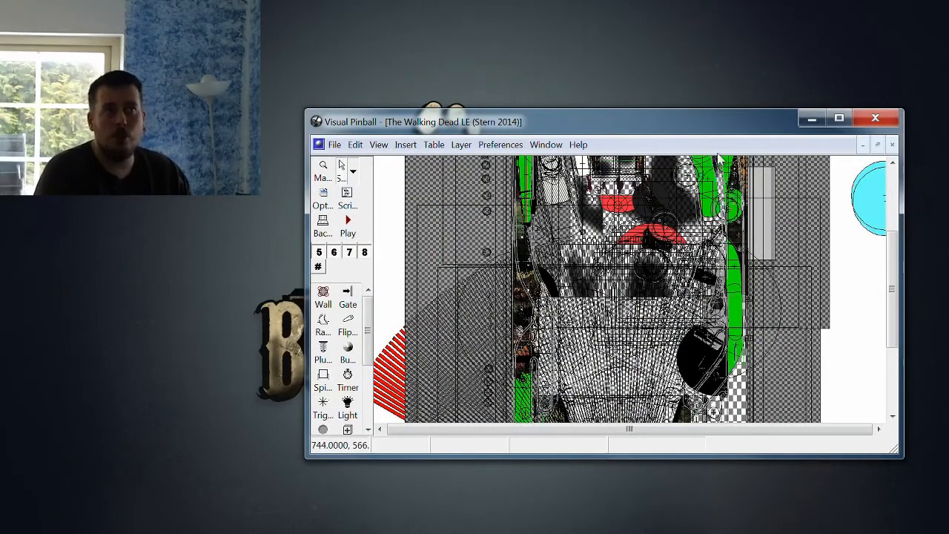
pyautogui.click(814, 118)
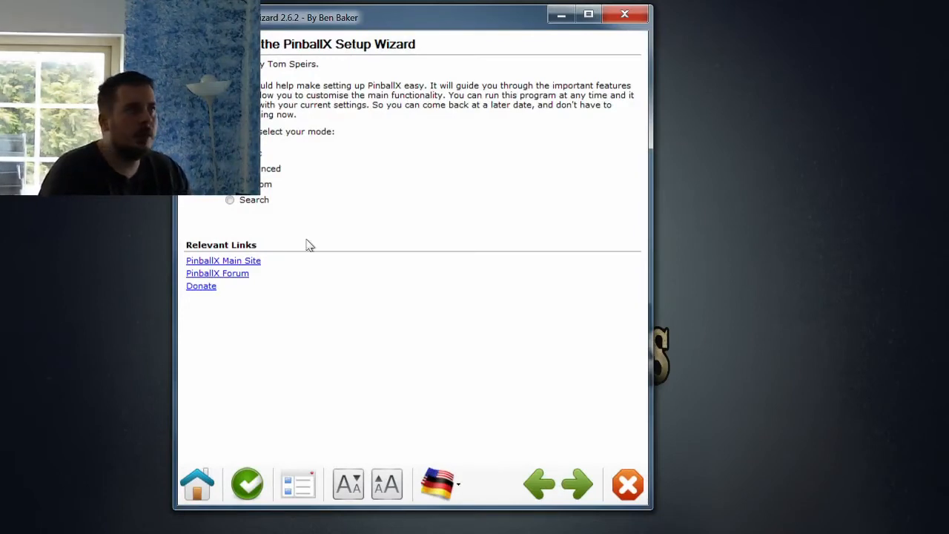
# Step: Reposition the PinballX Setup Wizard window, continue in Advanced mode, and review all of the General Settings
pyautogui.moveTo(381, 19); pyautogui.dragTo(585, 30)
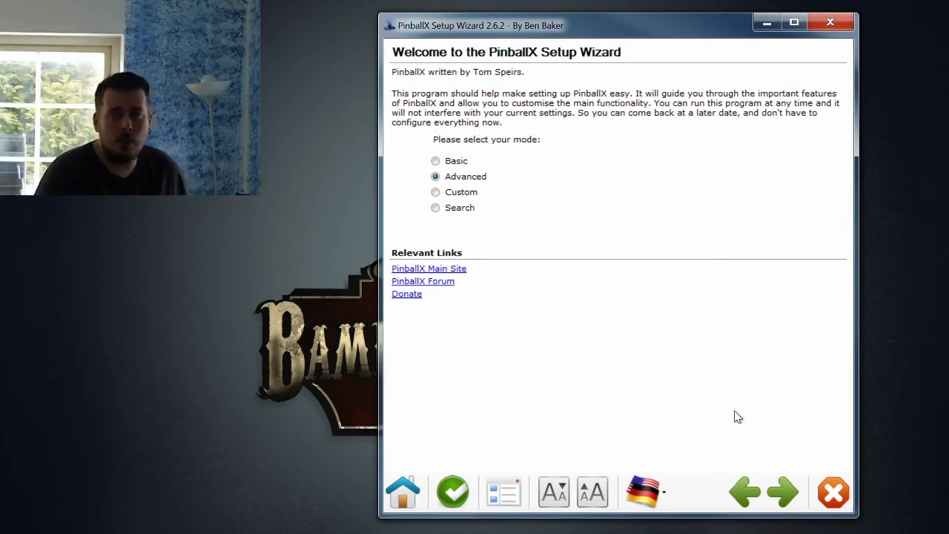
pyautogui.click(782, 491)
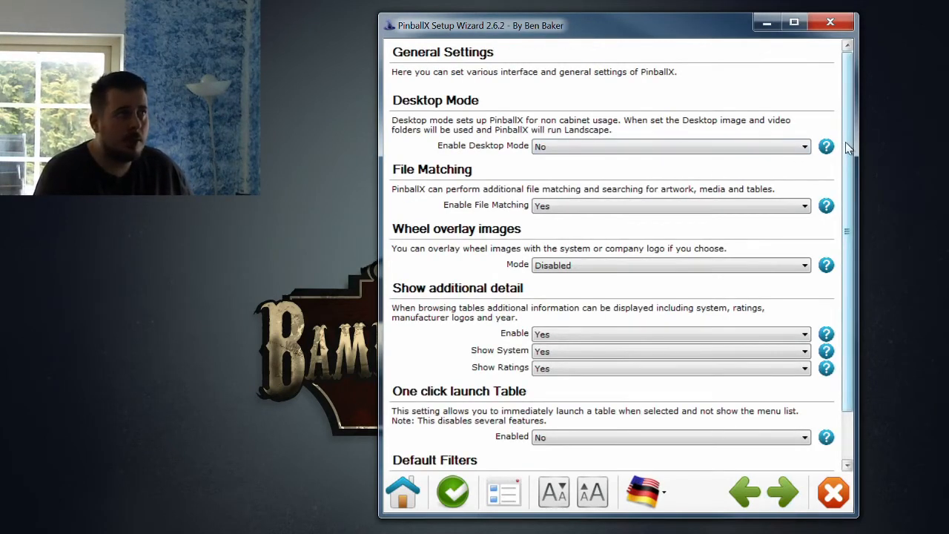
pyautogui.moveTo(846, 143); pyautogui.dragTo(848, 209)
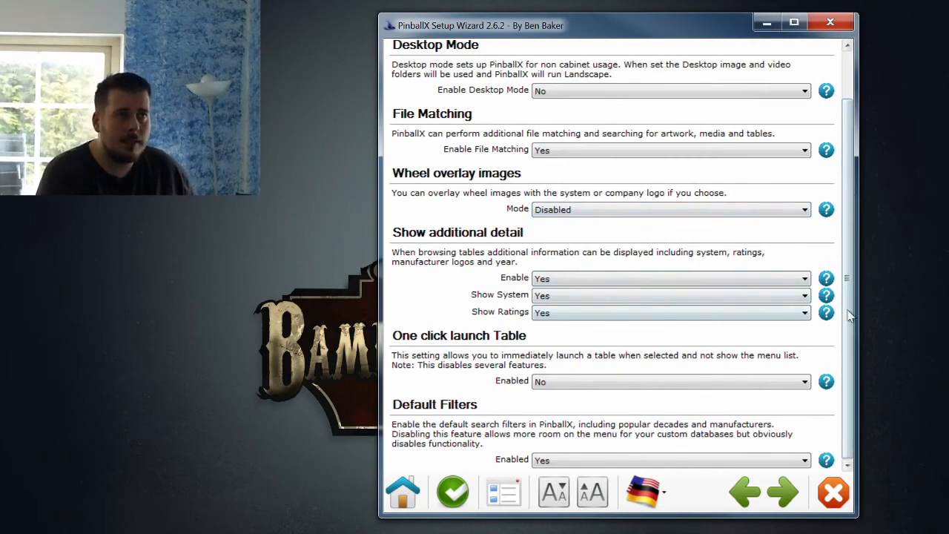
# Step: Review the Display Settings in the PinballX wizard, including screen assignments and the backglass and DMD positioning values
pyautogui.click(777, 495)
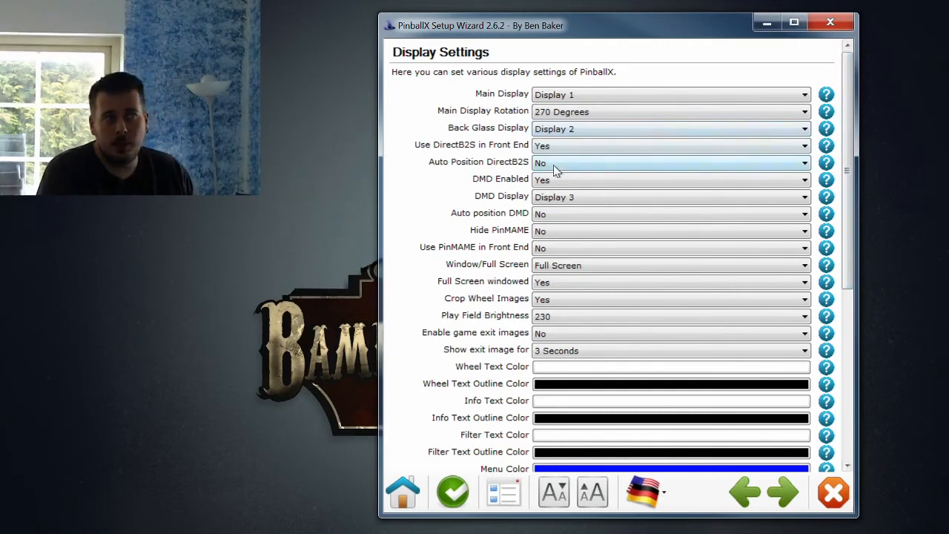
pyautogui.moveTo(532, 169)
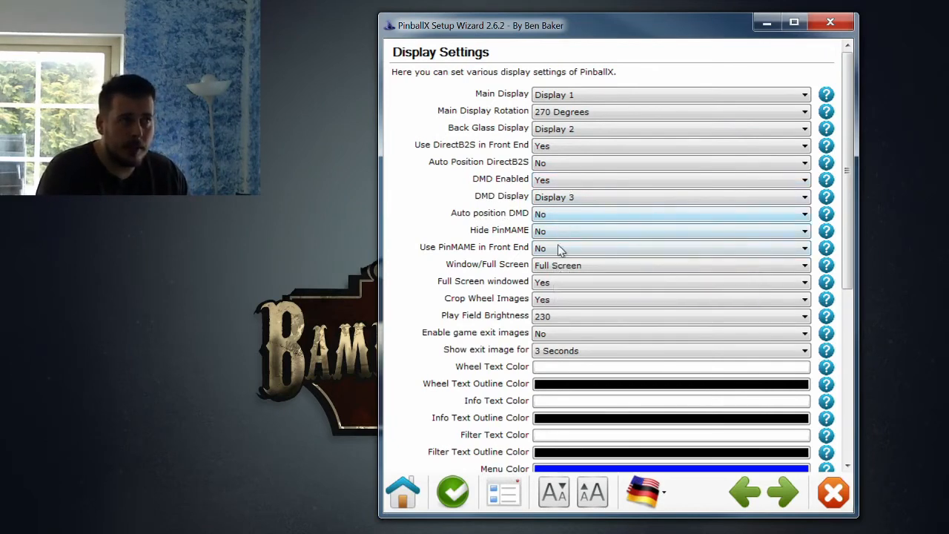
pyautogui.moveTo(486, 251)
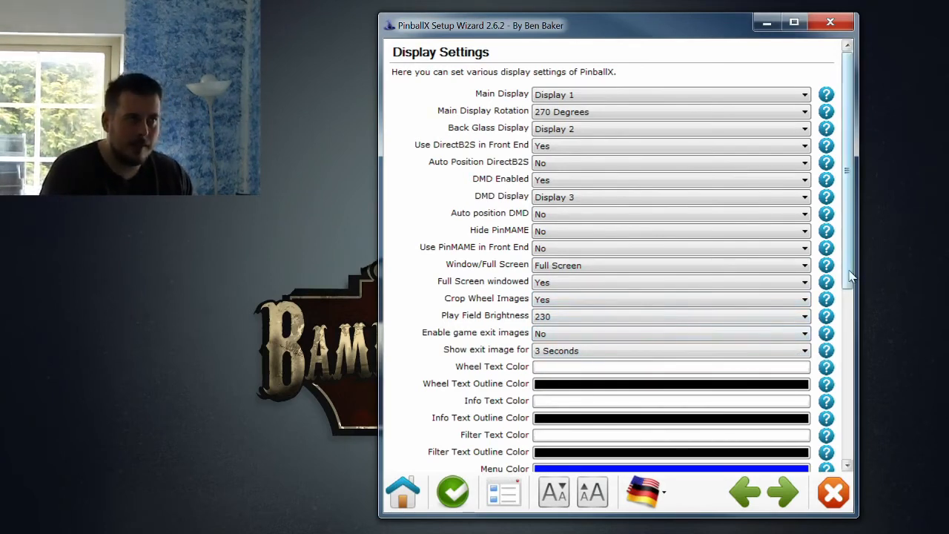
pyautogui.moveTo(849, 271); pyautogui.dragTo(849, 344)
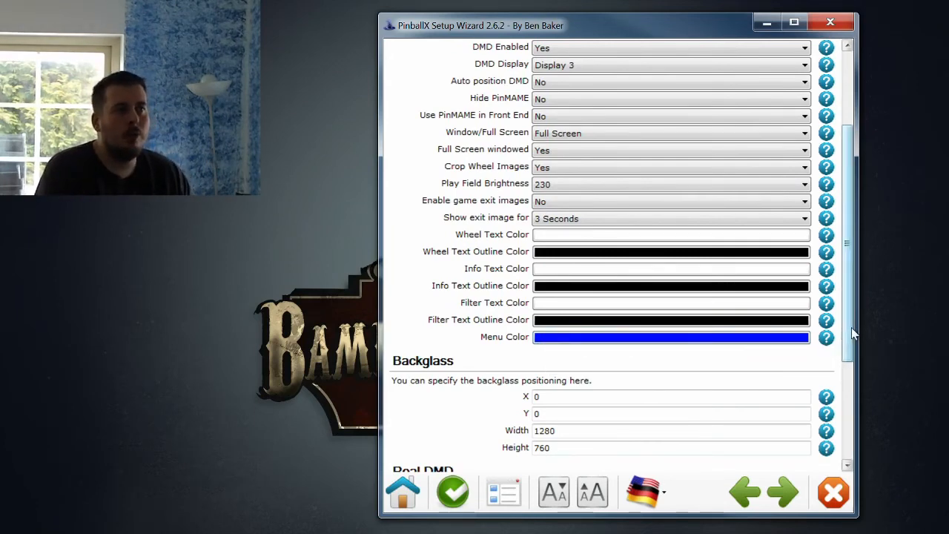
pyautogui.moveTo(853, 335); pyautogui.dragTo(849, 444)
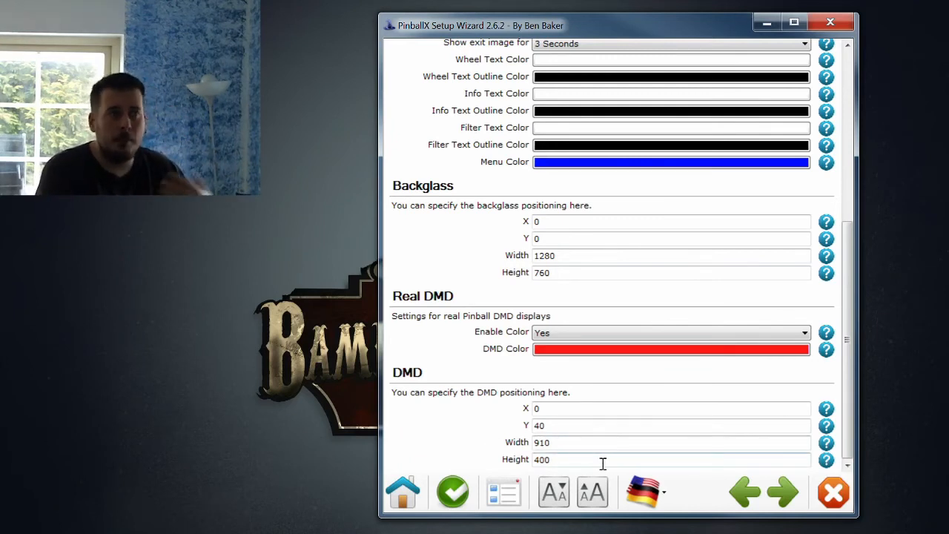
# Step: Go through the Audio Settings and GameEx Online pages of the wizard, and examine the Startup Settings
pyautogui.click(786, 493)
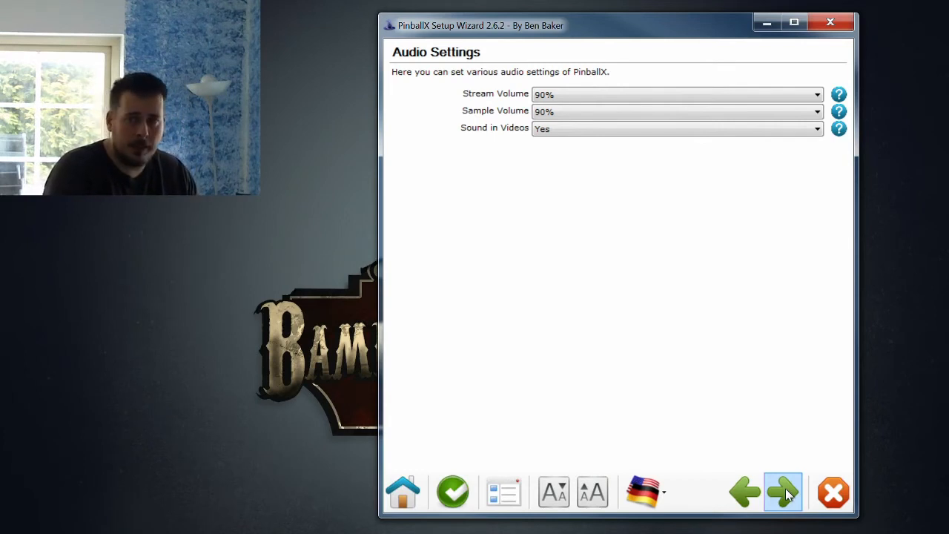
pyautogui.click(786, 495)
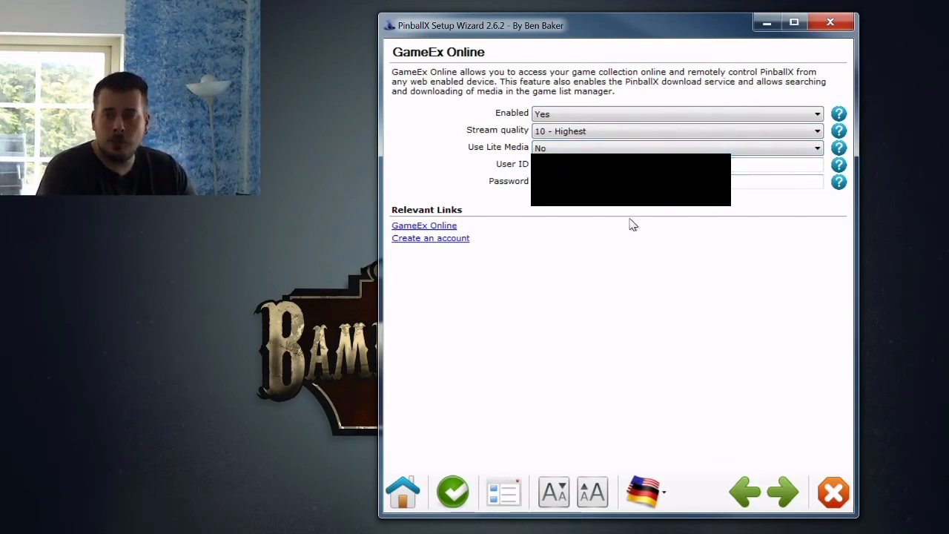
pyautogui.click(776, 492)
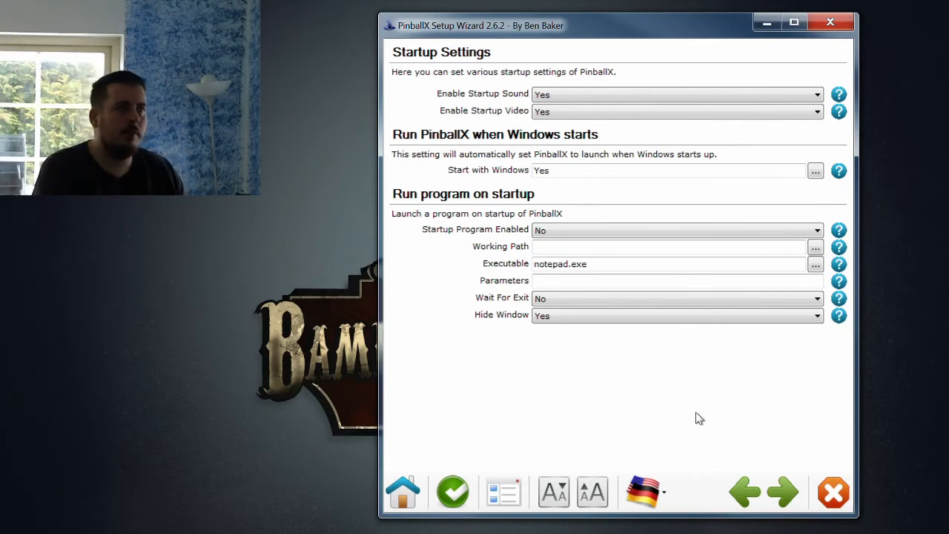
# Step: Review the Keyboard Input and Joystick Input assignments, and continue to the Text settings page
pyautogui.click(785, 490)
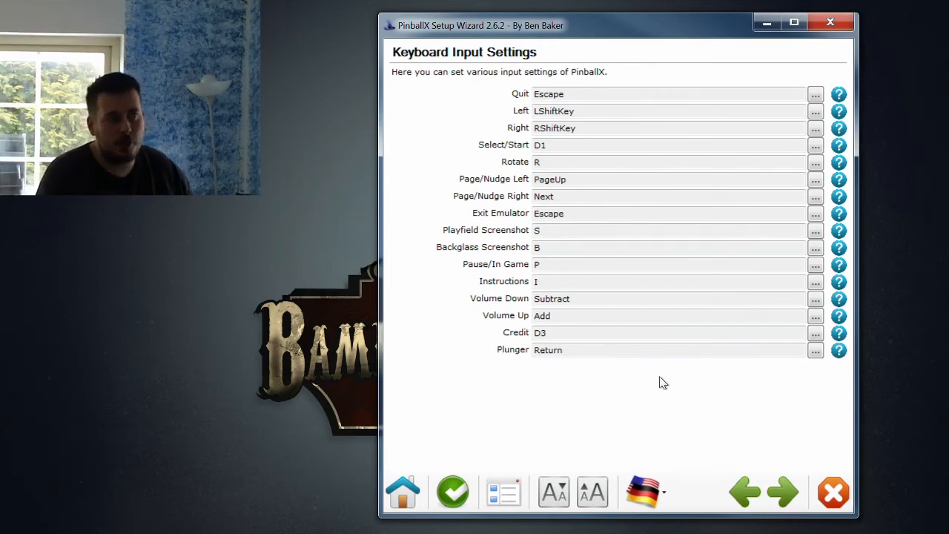
pyautogui.click(778, 489)
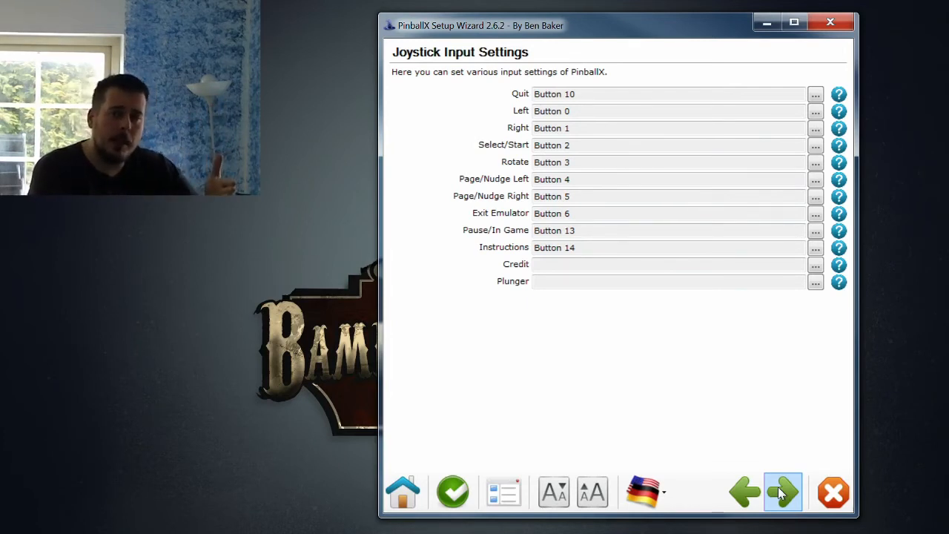
pyautogui.click(778, 486)
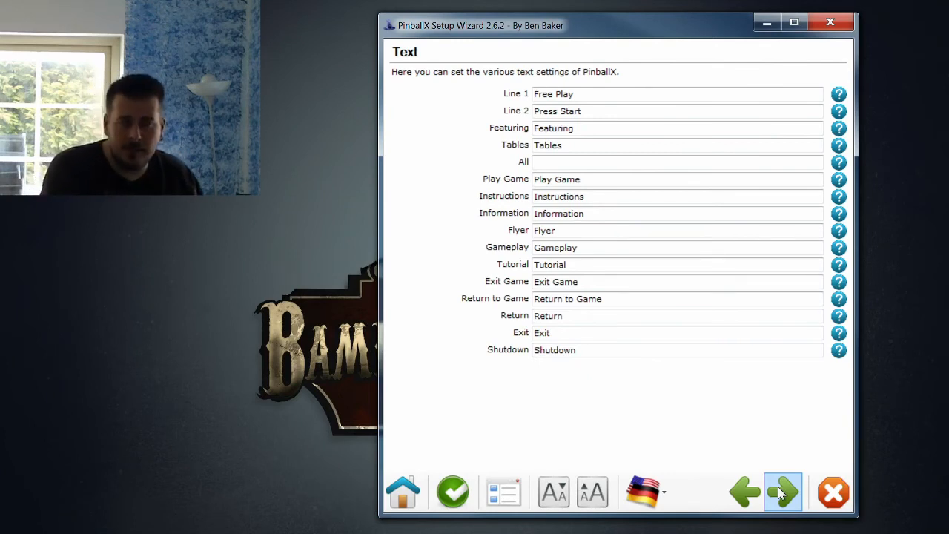
# Step: Review the Future Pinball and Visual Pinball system settings, and highlight Visual Pinball's launch parameters
pyautogui.click(778, 487)
pyautogui.click(778, 486)
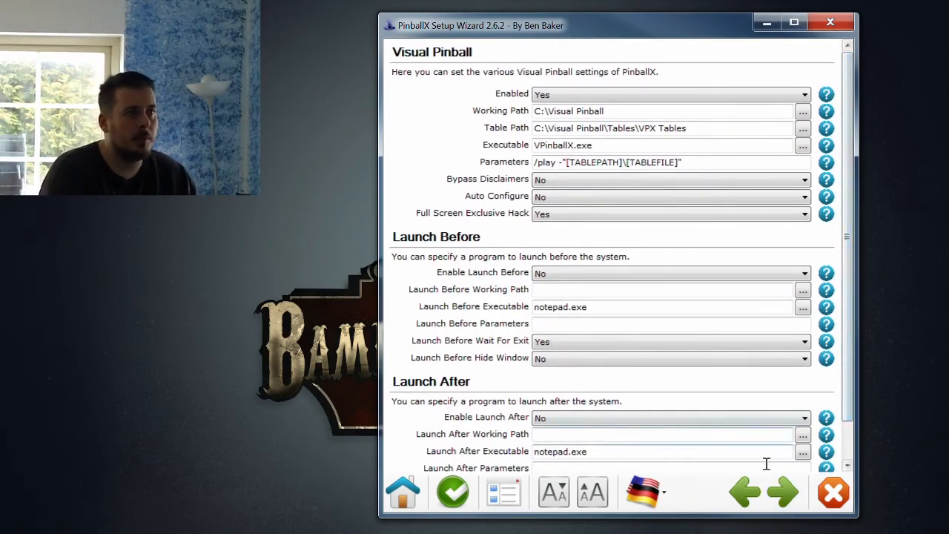
pyautogui.click(745, 491)
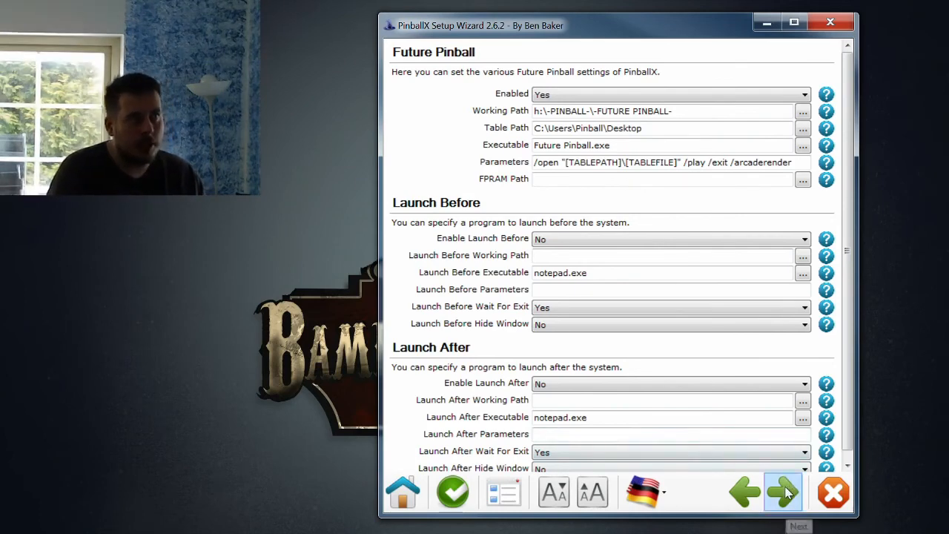
pyautogui.click(785, 490)
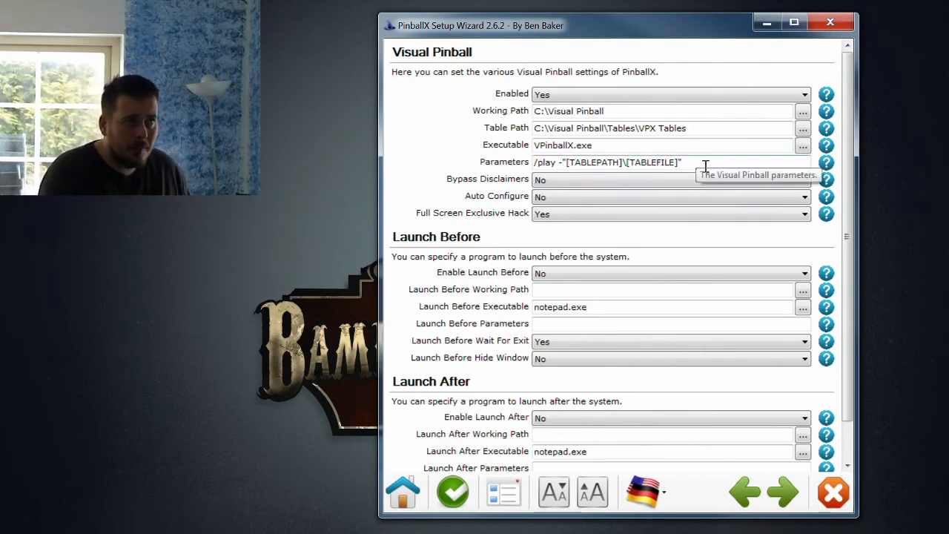
pyautogui.moveTo(693, 162); pyautogui.dragTo(513, 162)
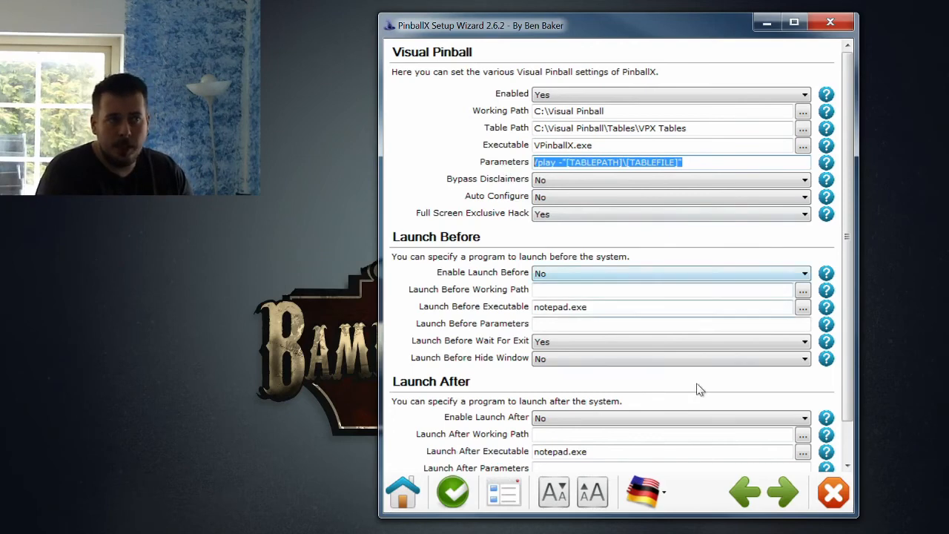
# Step: Look over the Pinball FX2 and Pinball Arcade pages, and continue to the Other Systems page
pyautogui.click(780, 492)
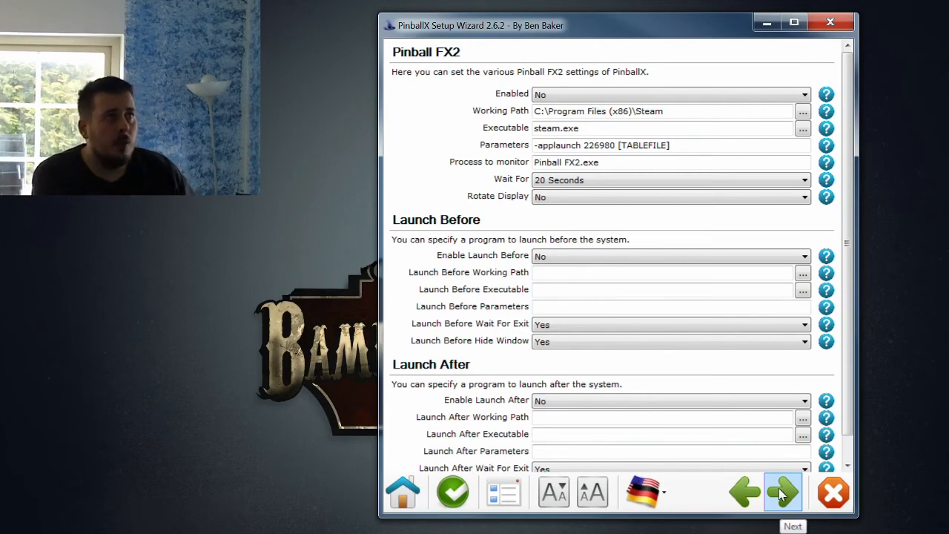
pyautogui.click(779, 488)
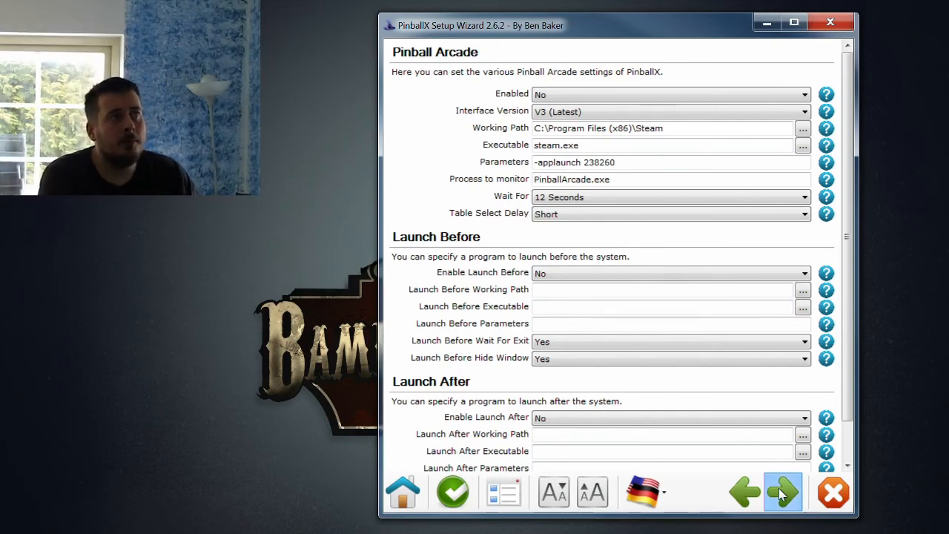
pyautogui.click(778, 487)
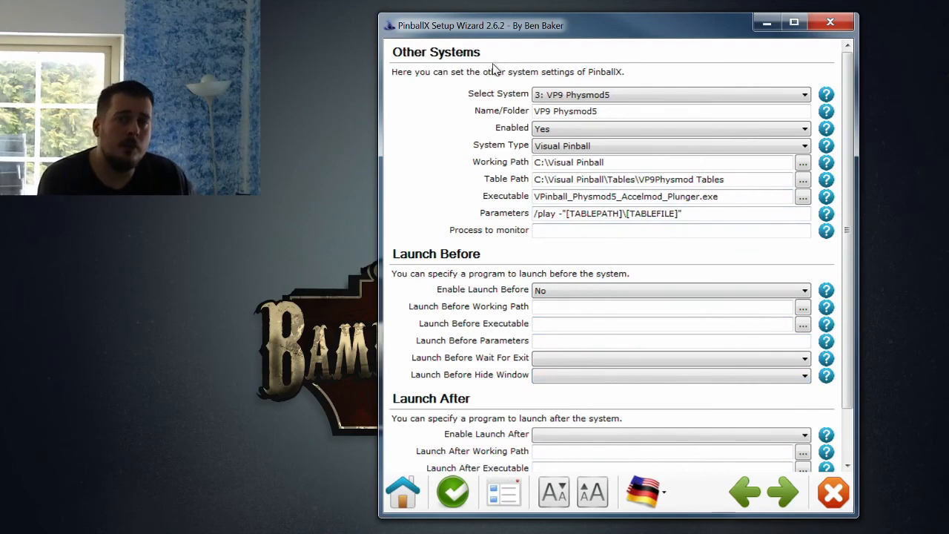
# Step: View the empty system slot 5 under Other Systems, and switch back to system 3, VP9 Physmod5
pyautogui.click(559, 96)
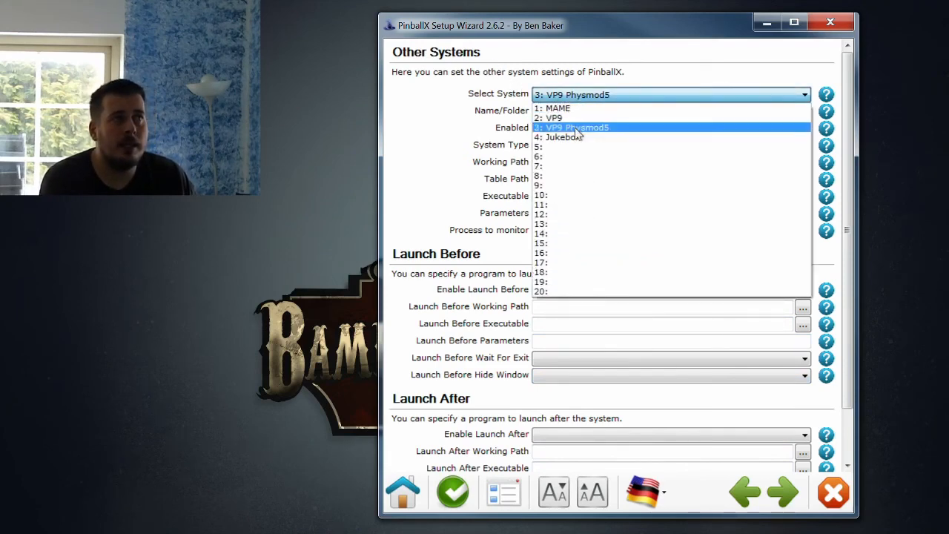
pyautogui.click(574, 148)
pyautogui.click(568, 97)
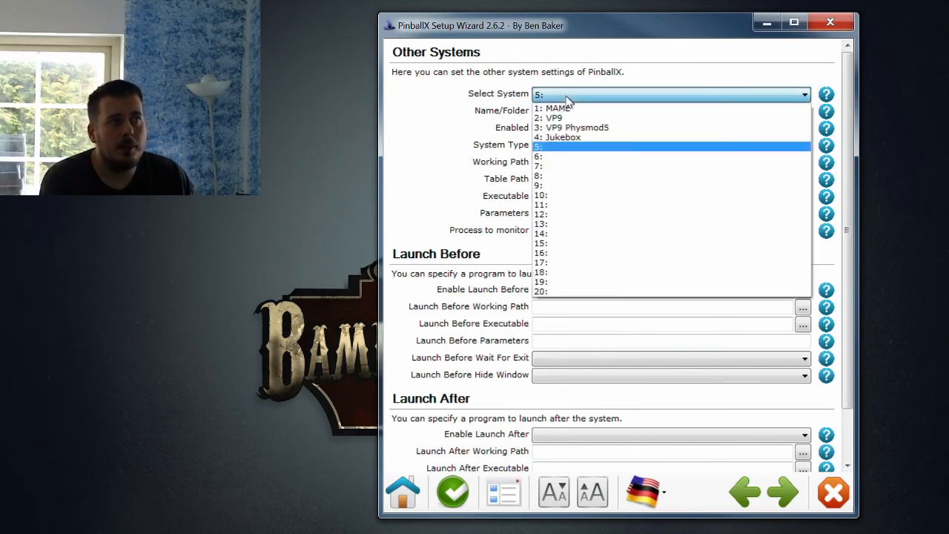
pyautogui.click(565, 128)
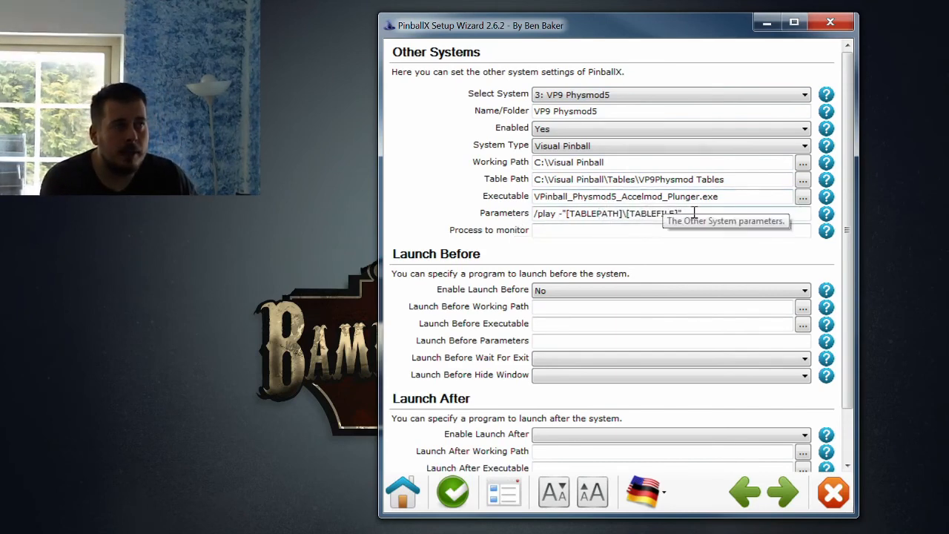
# Step: Examine the VP9 Physmod5 launch parameters and its Launch Before and Launch After options
pyautogui.moveTo(685, 214); pyautogui.dragTo(523, 213)
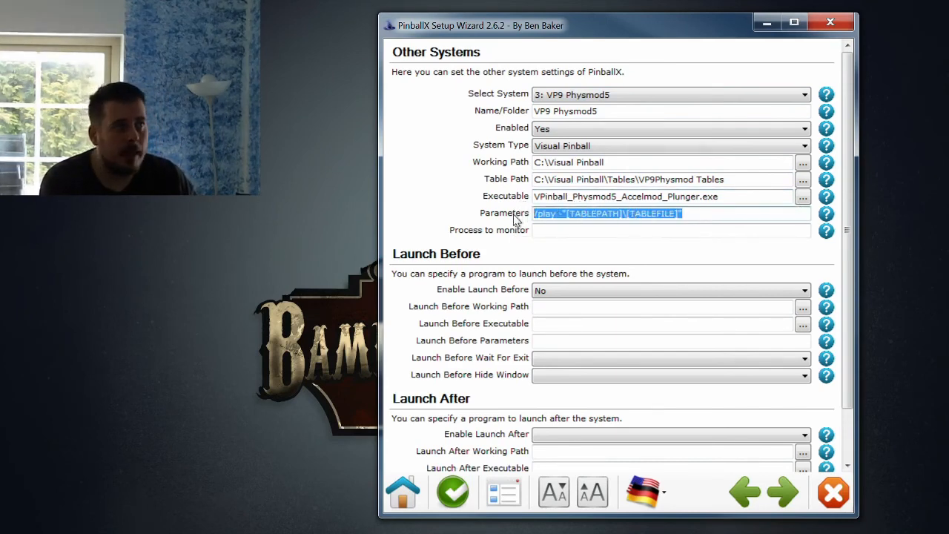
pyautogui.click(700, 219)
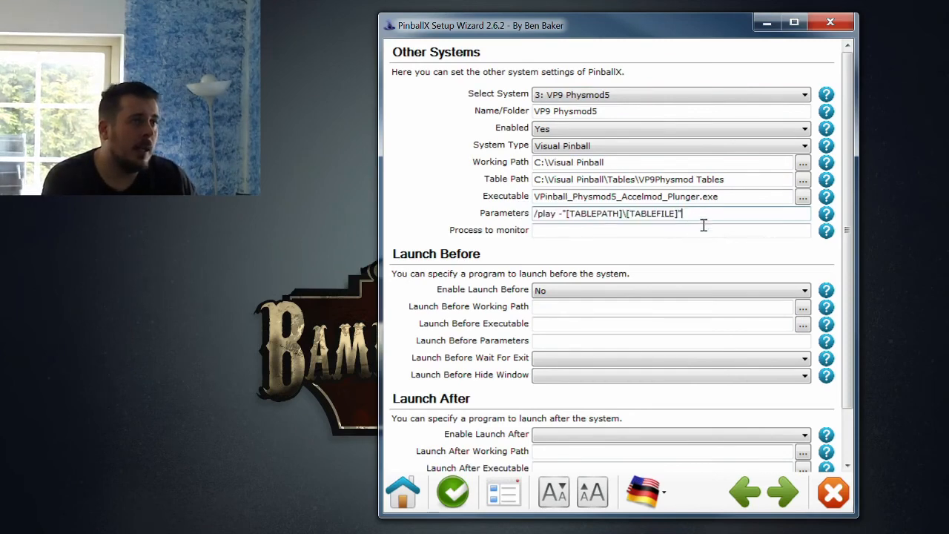
pyautogui.scroll(-2, 849, 296)
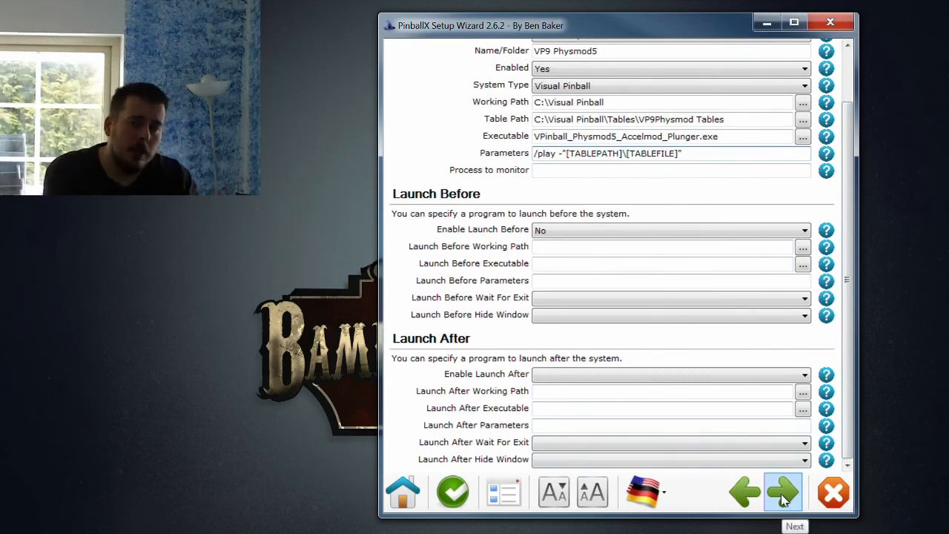
pyautogui.scroll(2, 848, 310)
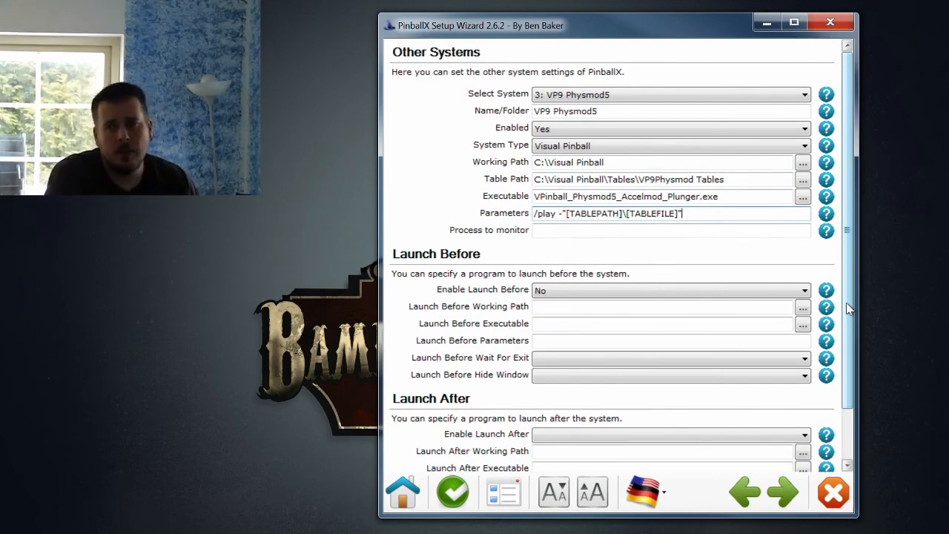
# Step: Look over the remaining Launch Before and Launch After options of VP9 Physmod5, and continue to the Attract Mode settings
pyautogui.scroll(-1, 853, 304)
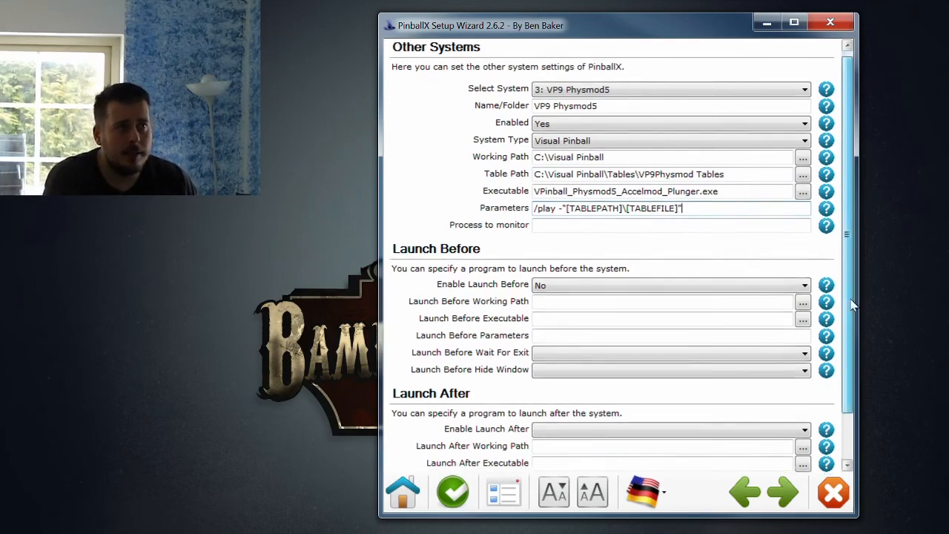
pyautogui.moveTo(852, 304); pyautogui.dragTo(849, 366)
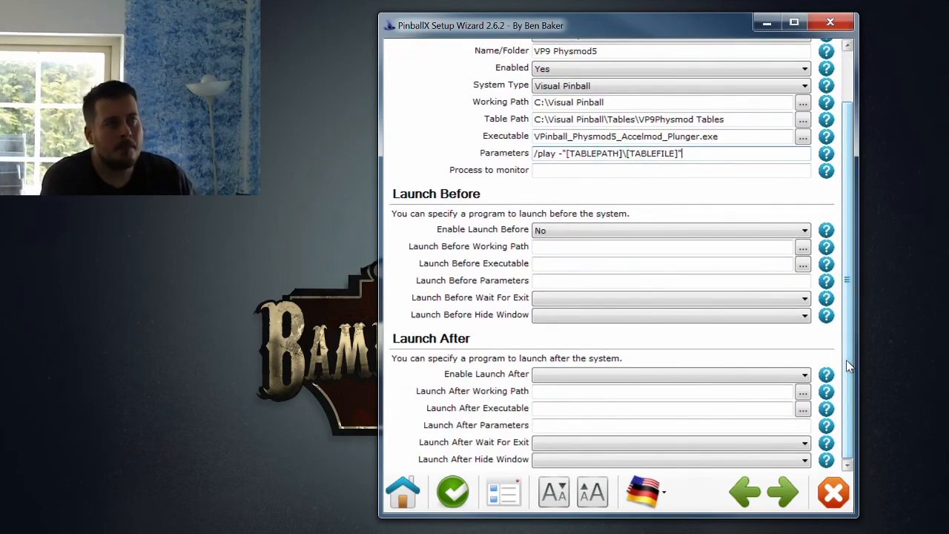
pyautogui.click(776, 491)
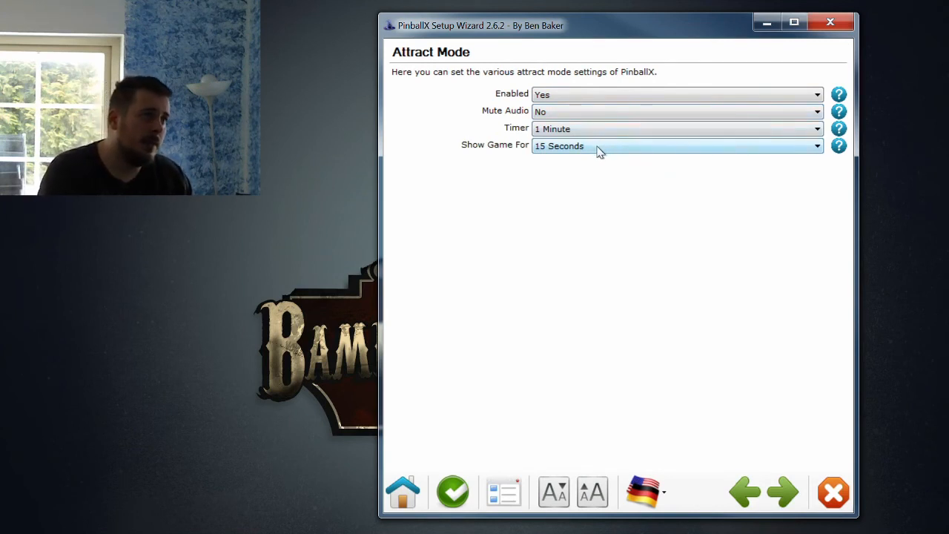
# Step: Review the Auto Exit and Exit Screen settings, and continue to the Exit Program page
pyautogui.click(783, 493)
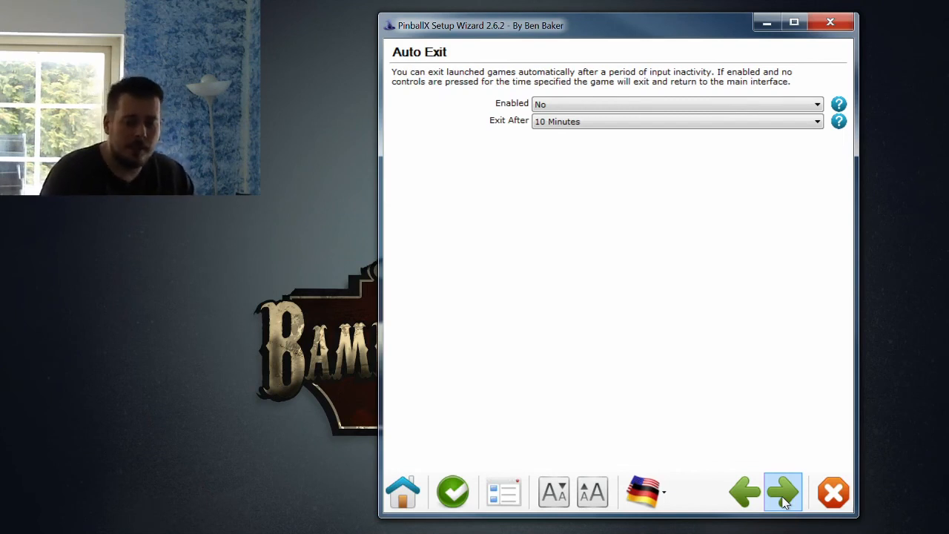
pyautogui.click(783, 493)
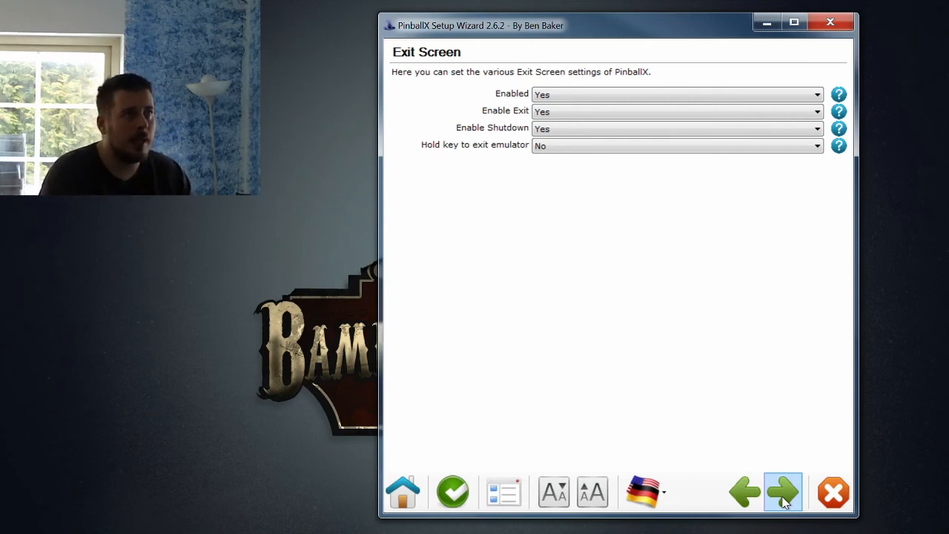
pyautogui.click(784, 493)
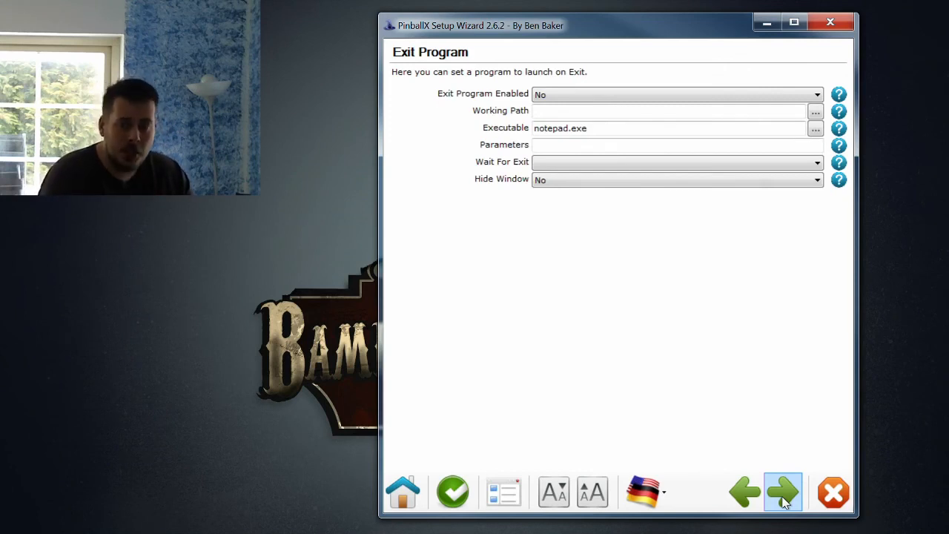
# Step: Advance past the Verify Setup page to the end of the setup wizard, and close the wizard
pyautogui.click(783, 493)
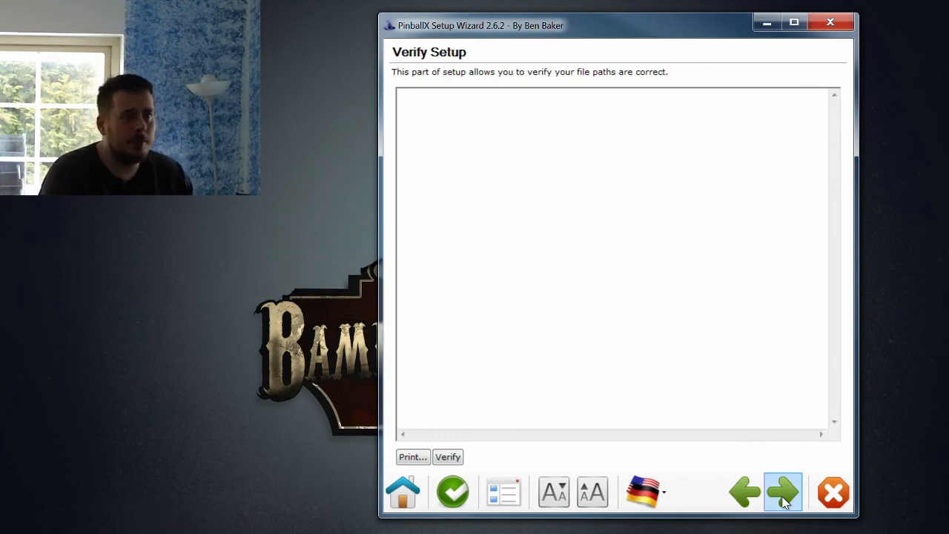
pyautogui.click(784, 502)
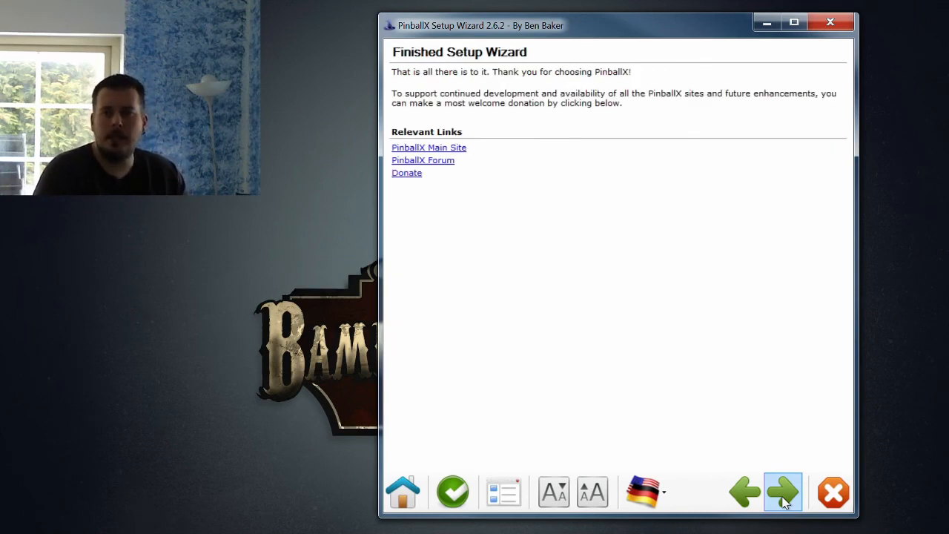
pyautogui.click(842, 497)
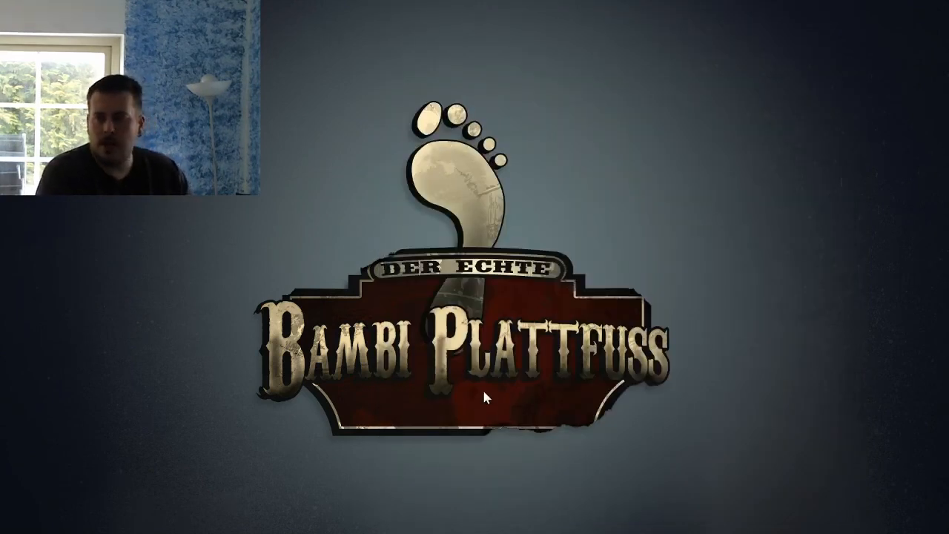